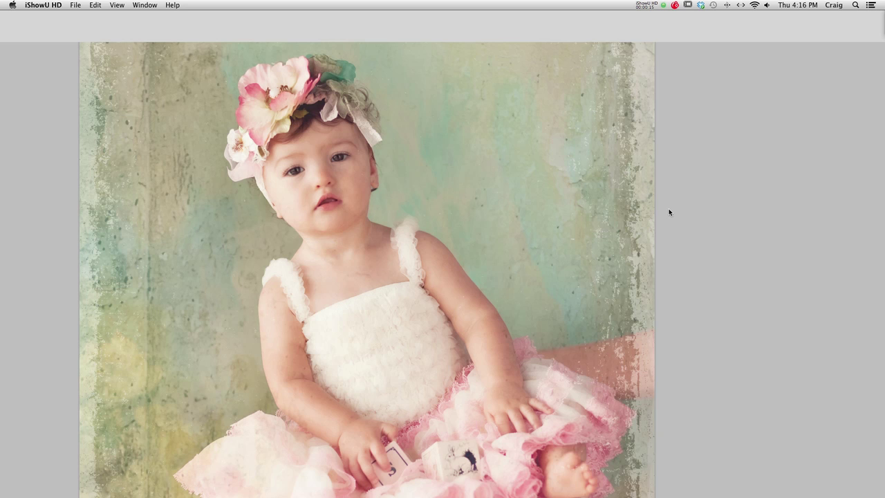
- Switch to Photoshop and compare the textured baby portrait with its Base Image layer shown alone
left_click(669, 212)
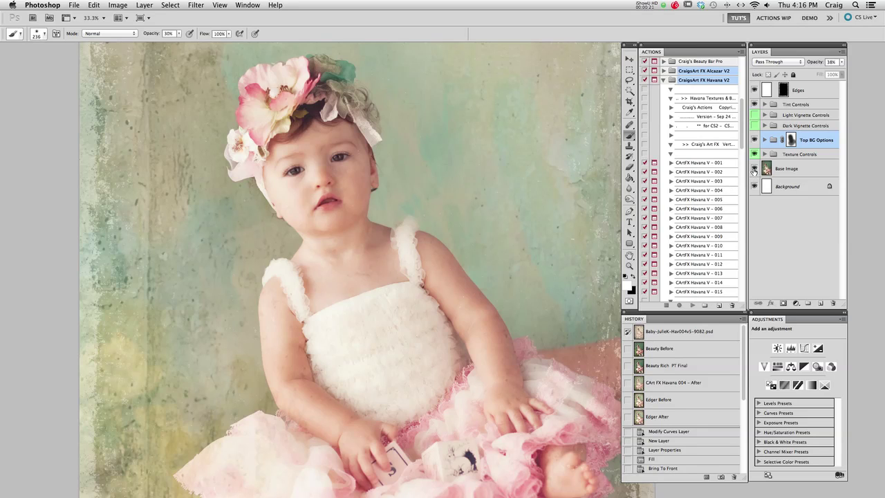
left_click(753, 169, "alt")
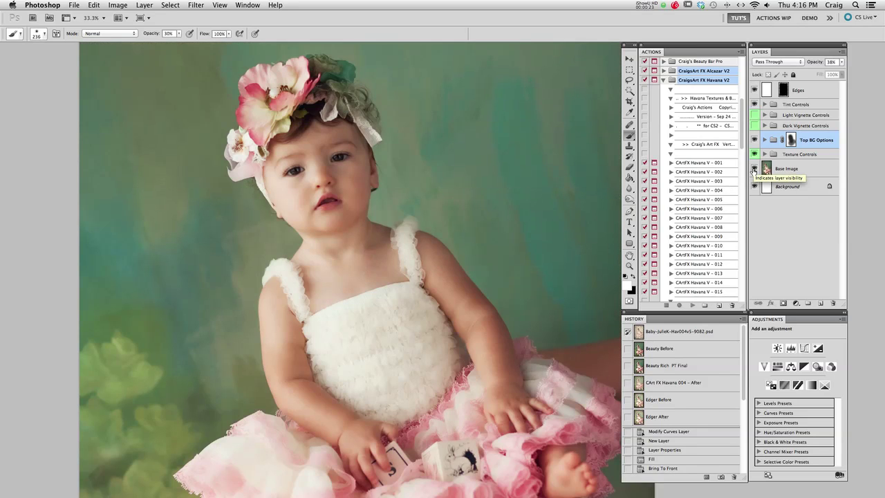
left_click(754, 169, "alt")
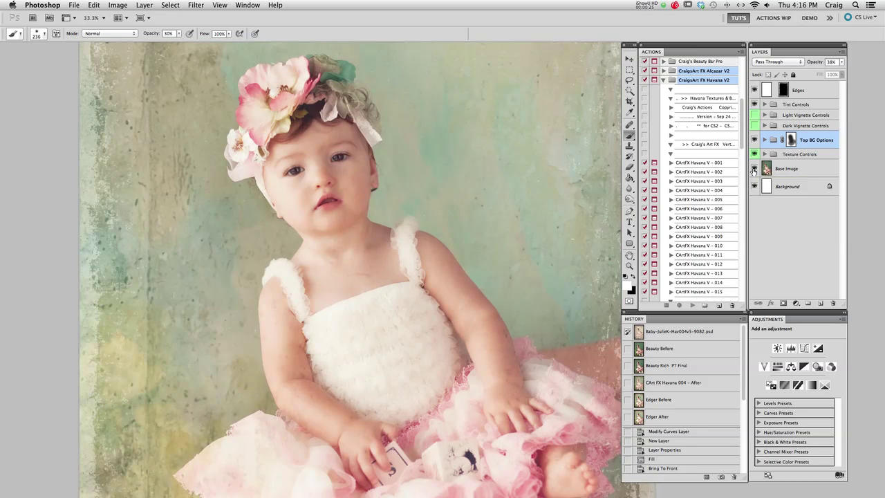
left_click(754, 169, "alt")
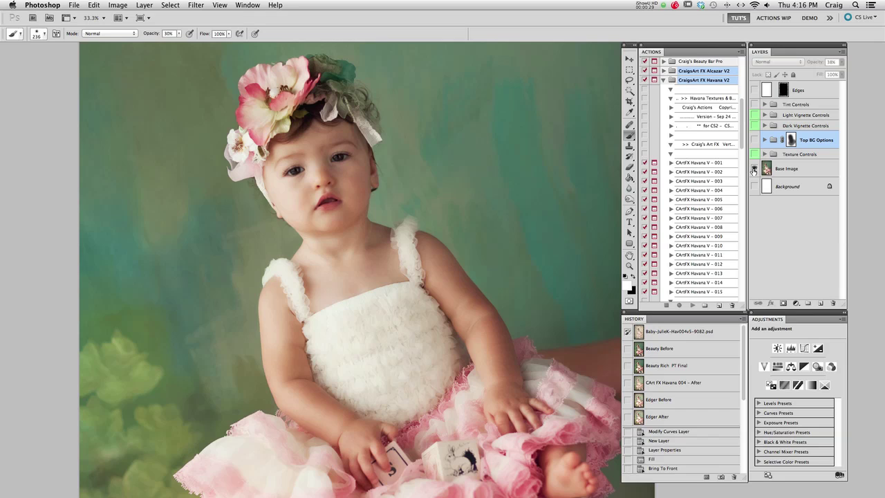
left_click(754, 170, "alt")
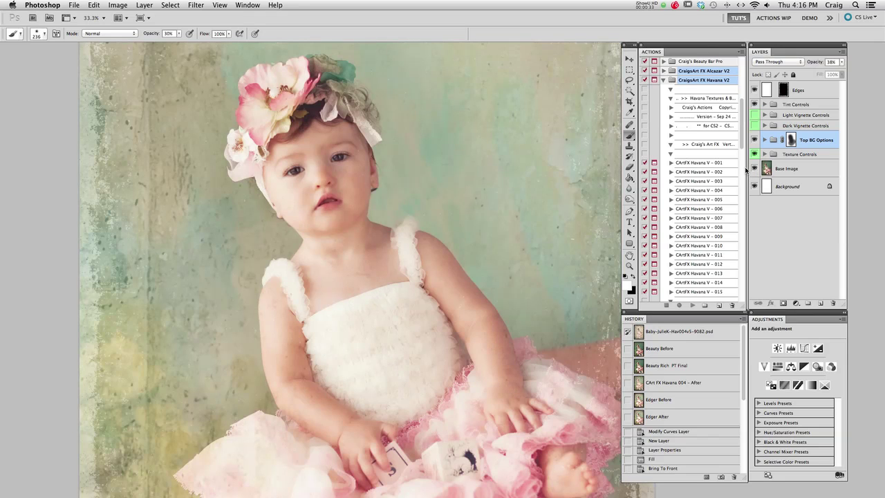
- Review the baby portrait's Beauty Before and Beauty Rich PT Final snapshots, and return to the latest Master Opacity Change state
left_click(672, 350)
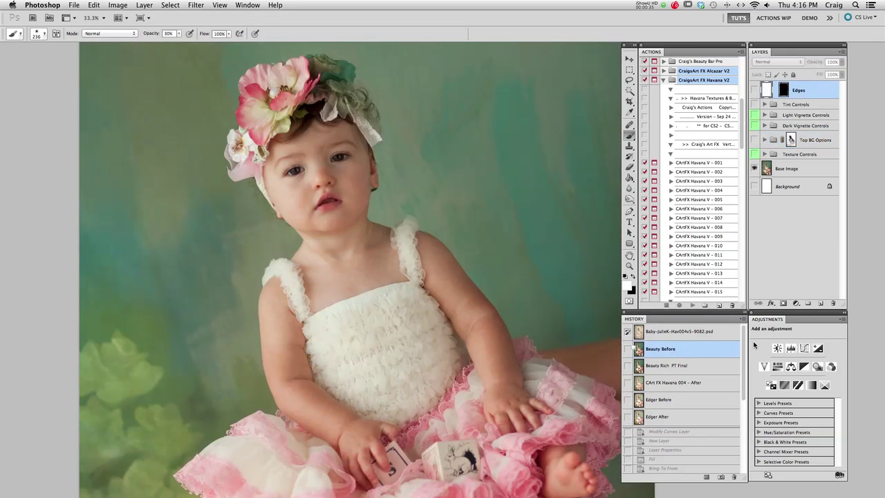
left_click(670, 369)
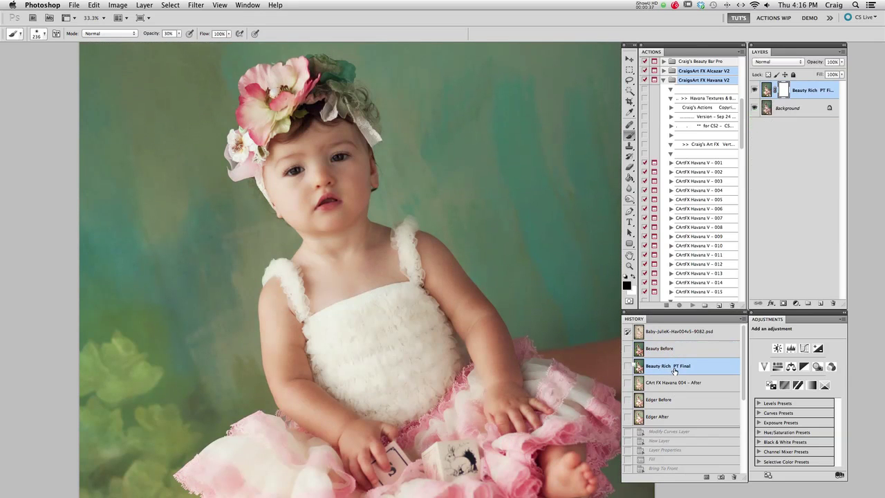
scroll(699, 416, "down", 5)
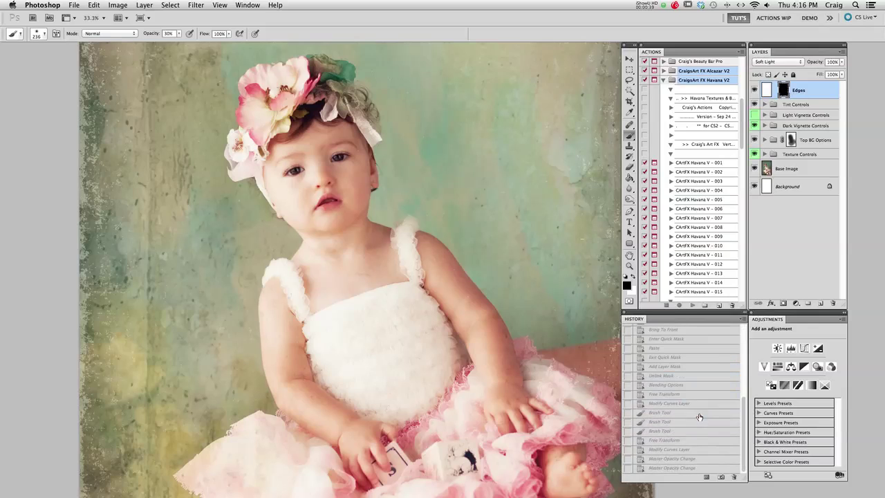
left_click(689, 469)
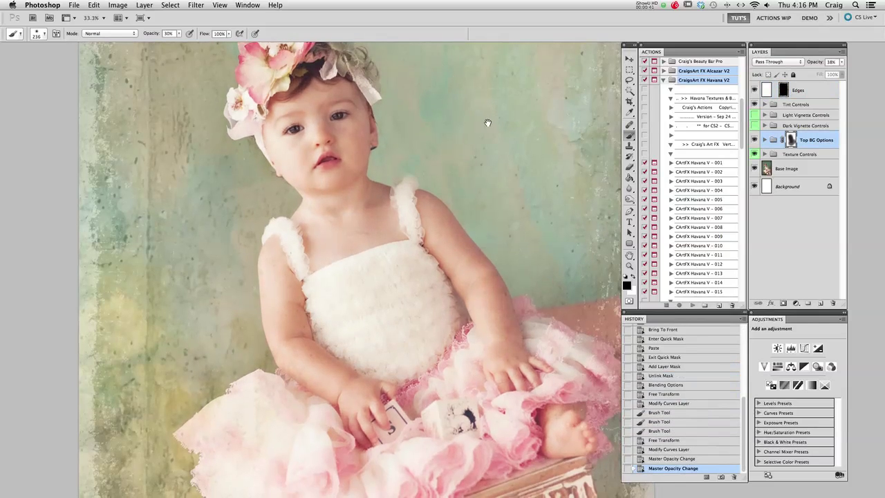
- Compare the whole baby portrait with and without its effect layers by isolating and restoring the Base Image layer
key("super+0")
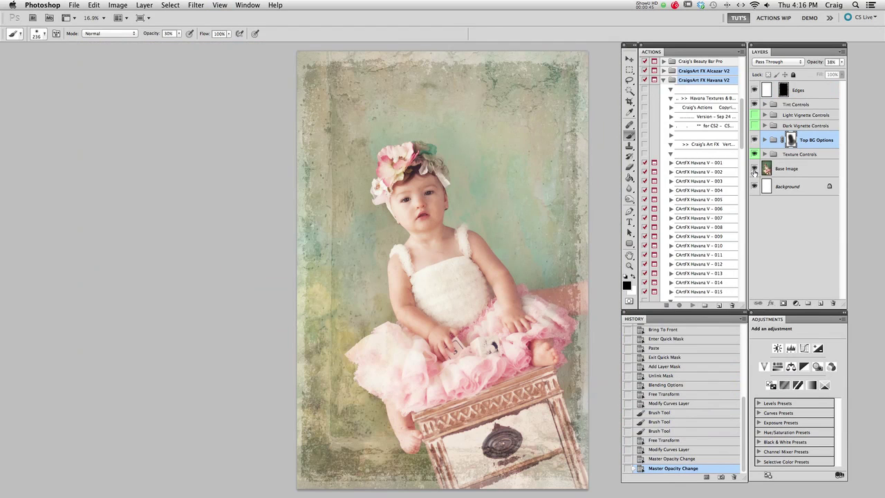
left_click(754, 168, "alt")
left_click(754, 169, "alt")
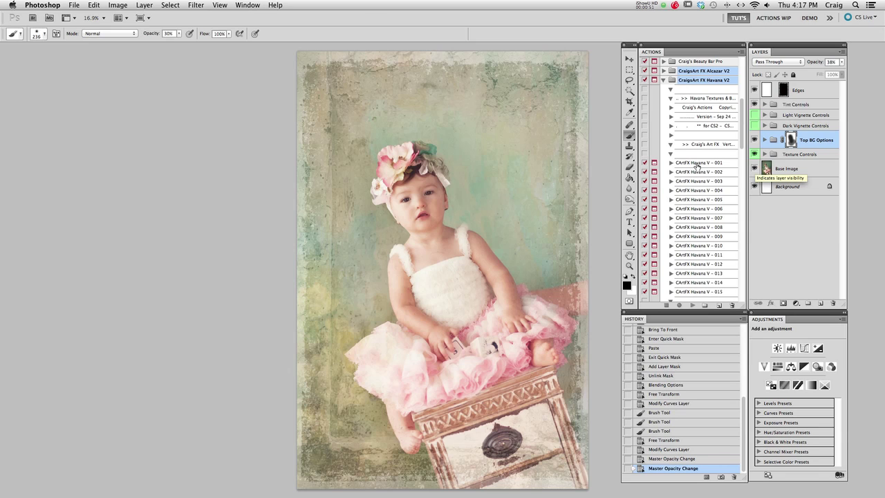
- Switch to CArtFX-Maternity-WBBP.psd and compare its finished effect with the Base Image layer shown alone
left_click(248, 4)
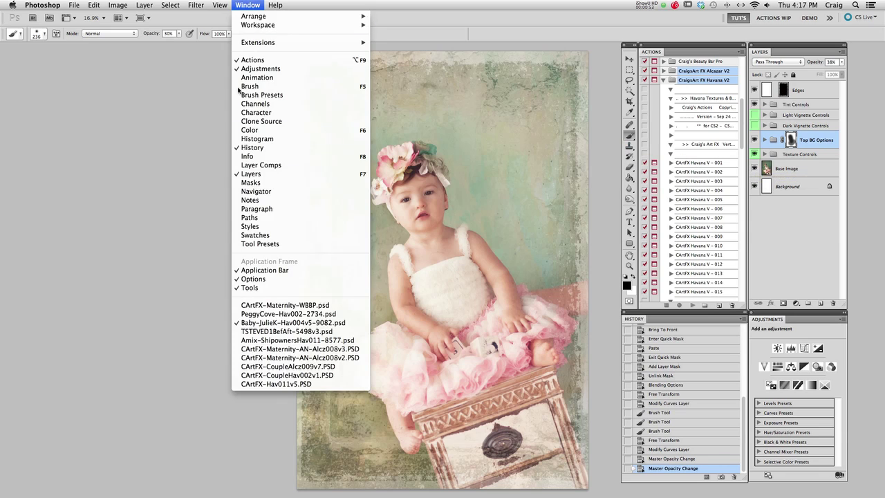
left_click(282, 305)
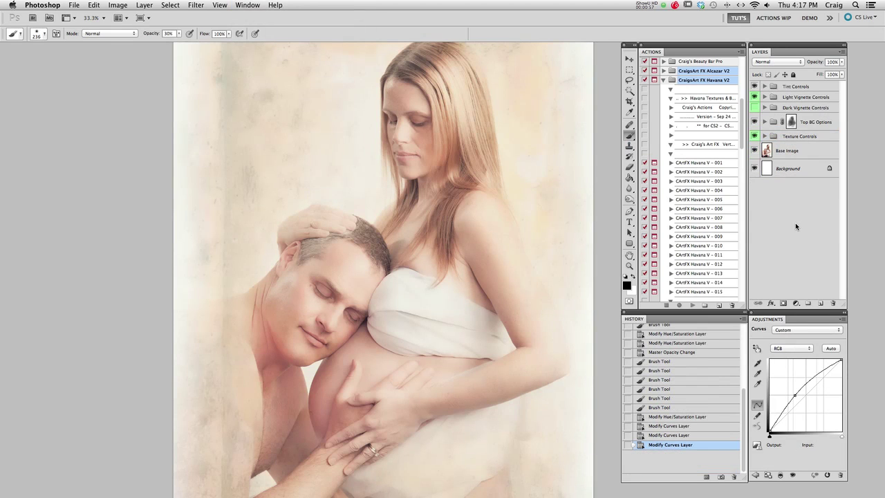
left_click(753, 151, "alt")
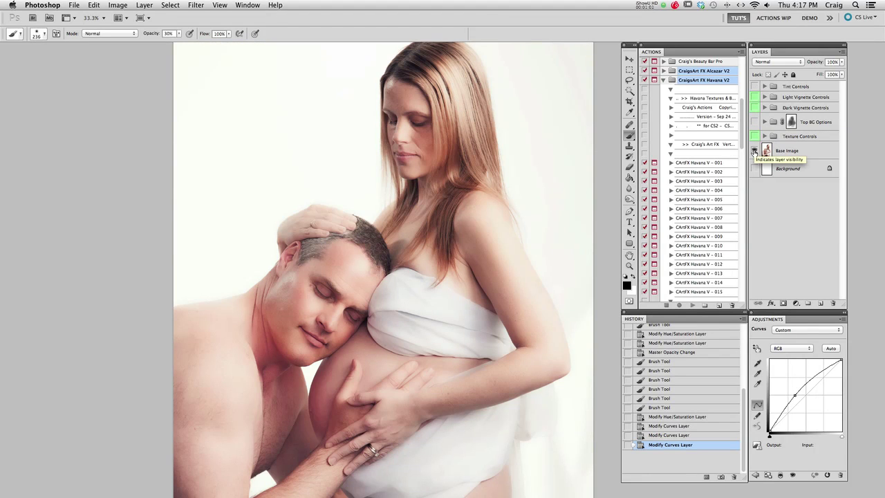
left_click(754, 151, "alt")
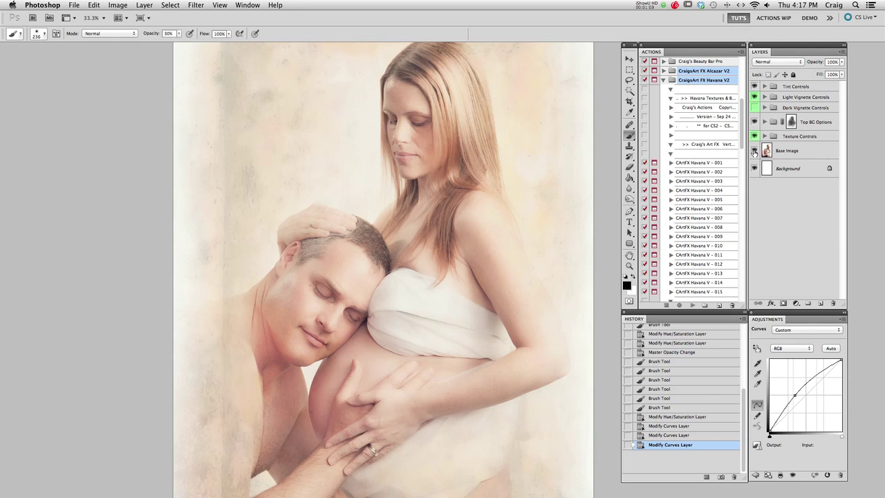
left_click(754, 150, "alt")
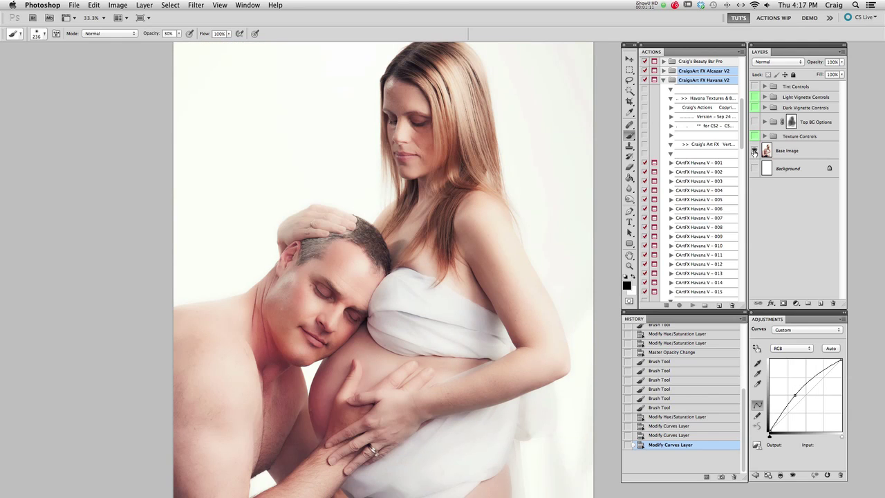
left_click_drag(381, 300, 390, 260)
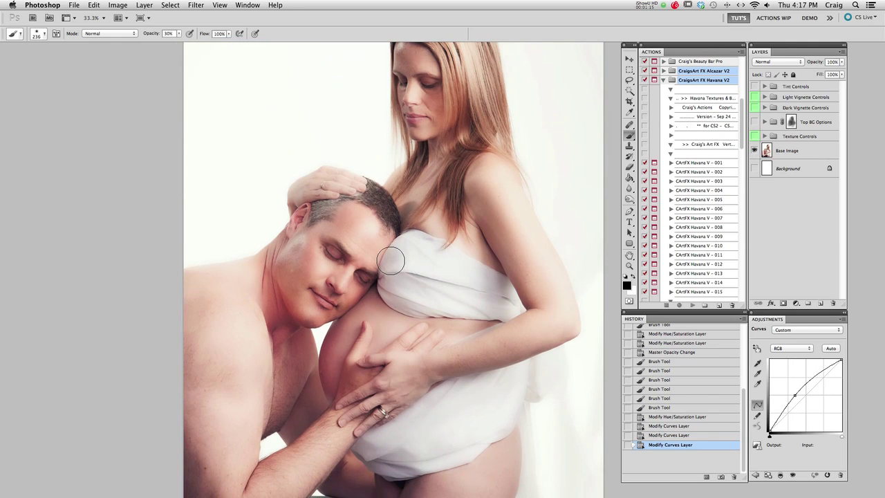
key("super+0")
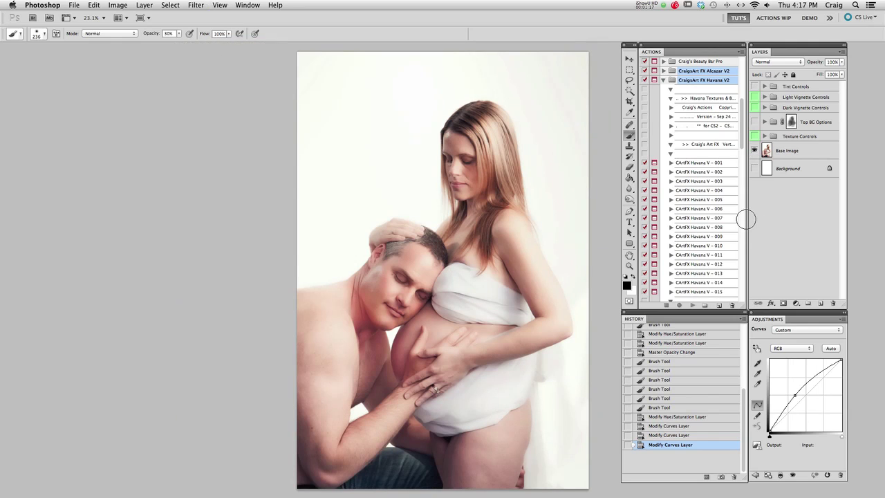
left_click(754, 151, "alt")
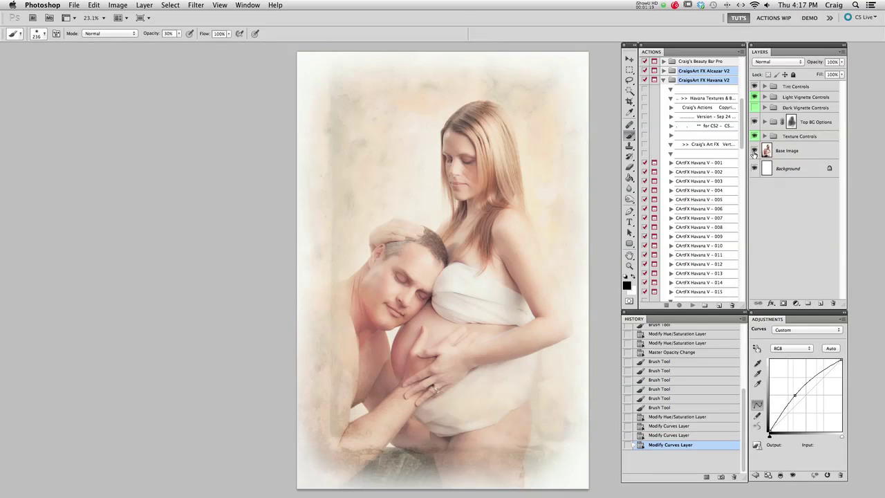
- Compare the Beauty Before, Beauty Rich & Strong PT Final and CArt FX Havana 004 – After snapshots with the latest state and the isolated base image
scroll(689, 344, "up", 5)
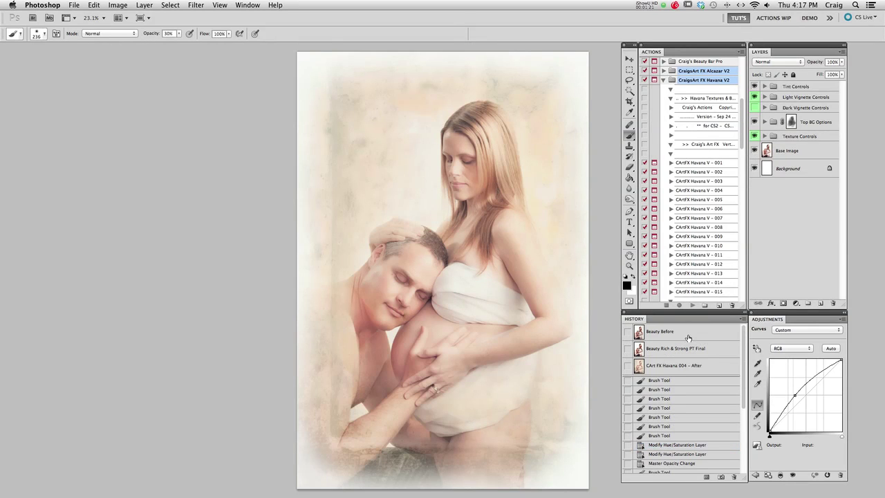
left_click(686, 338)
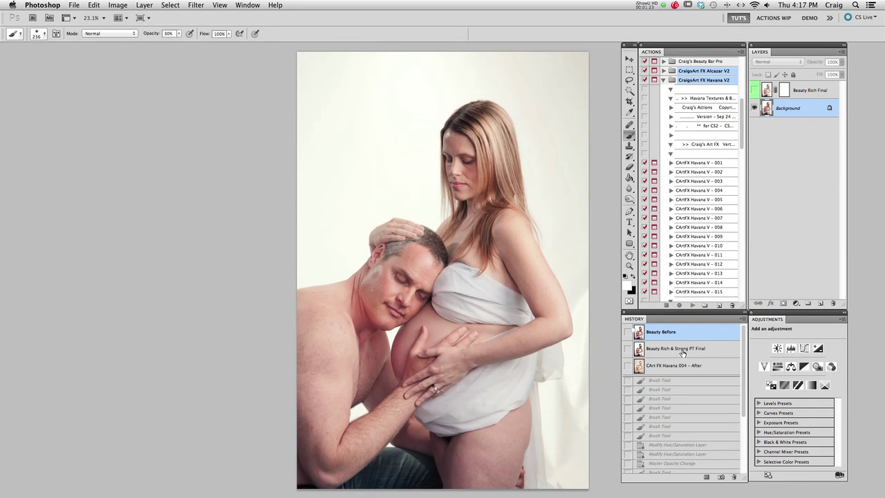
left_click(682, 351)
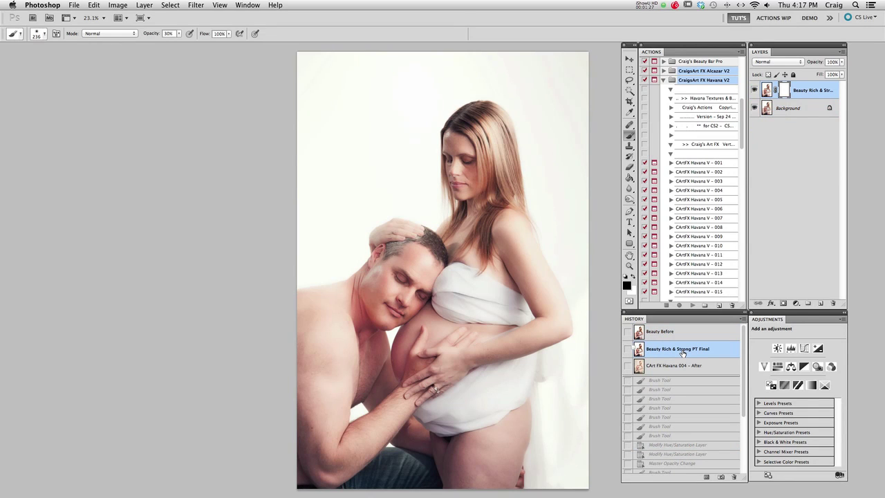
left_click(476, 286, "ctrl")
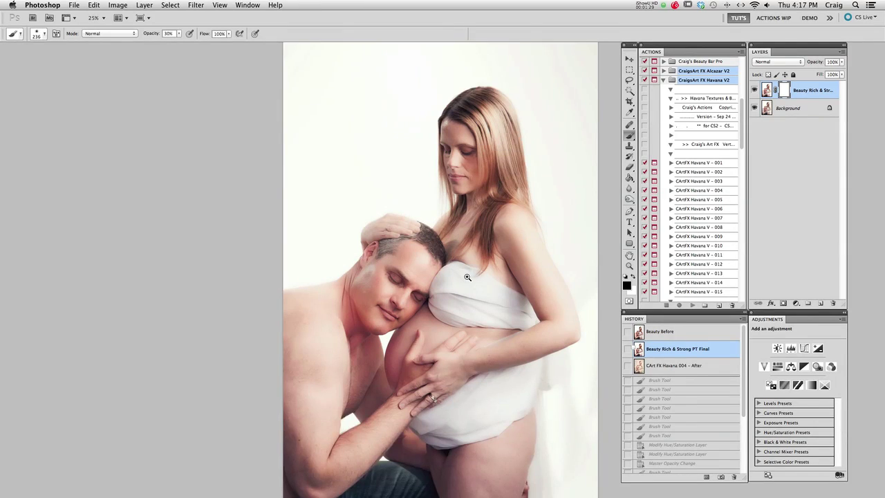
left_click(479, 274, "ctrl")
left_click(634, 331)
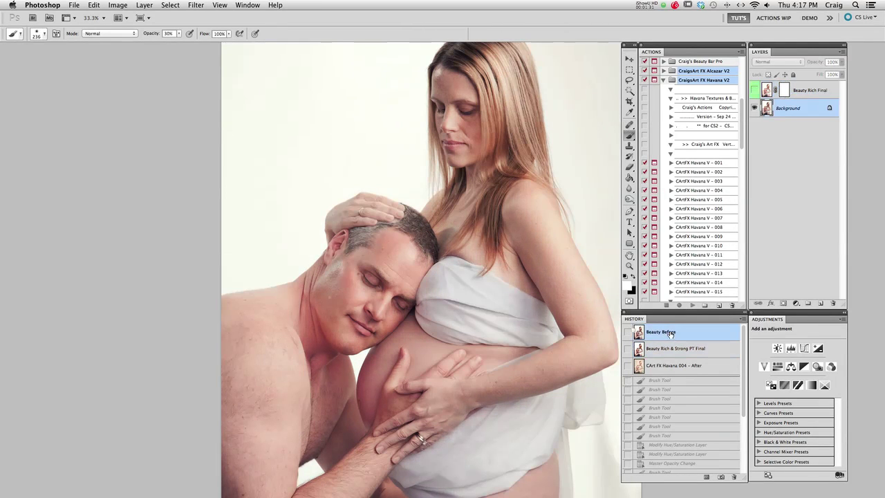
left_click(670, 352)
left_click(670, 367)
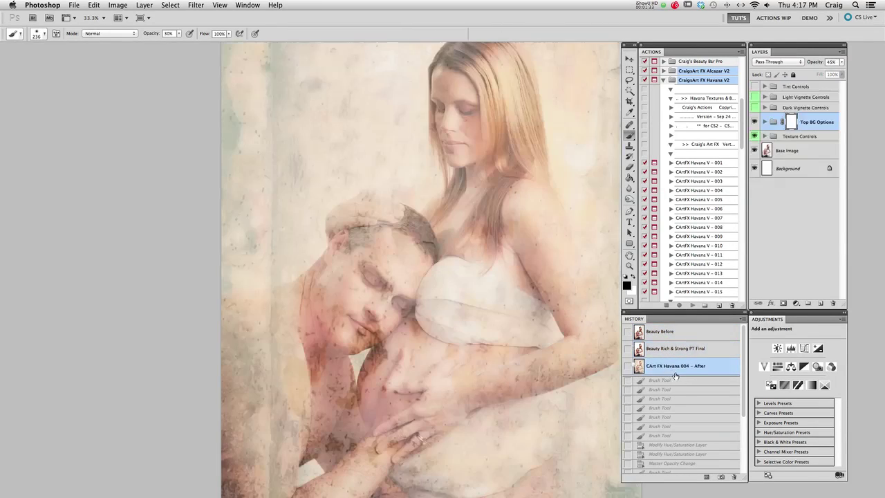
scroll(687, 394, "down", 4)
left_click(690, 468)
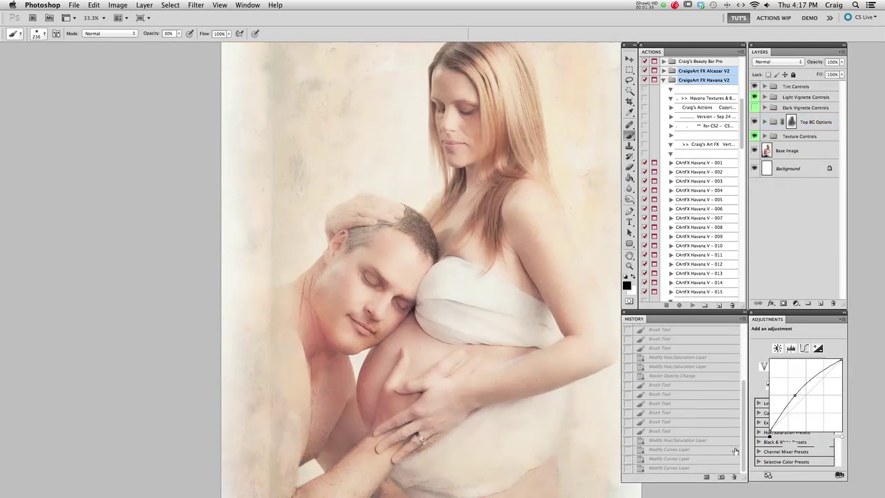
left_click(754, 151, "alt")
left_click(754, 150, "alt")
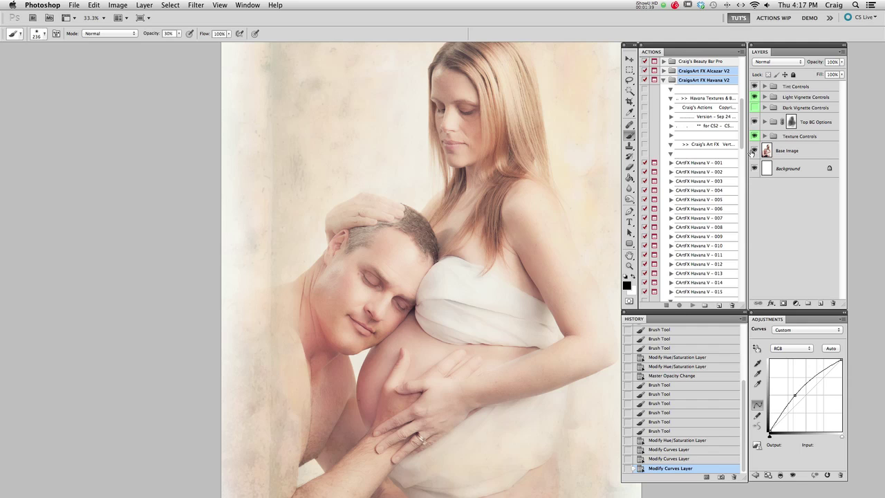
- Switch to PeggyCove-Hav002-2734.psd and compare its textured version with the Base Image layer shown alone
left_click(247, 5)
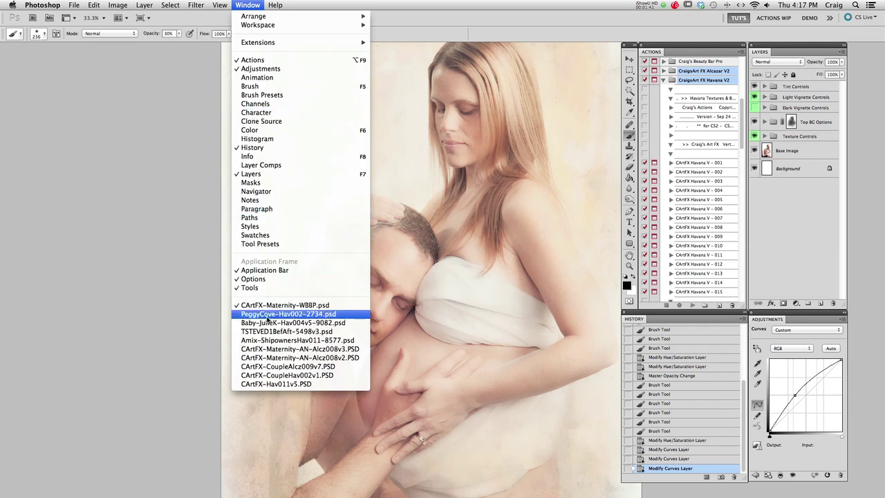
left_click(270, 315)
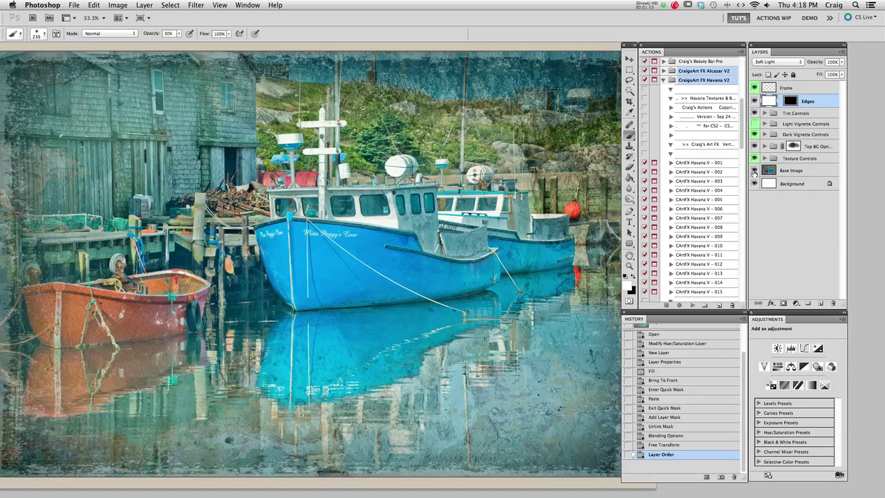
left_click(753, 172, "alt")
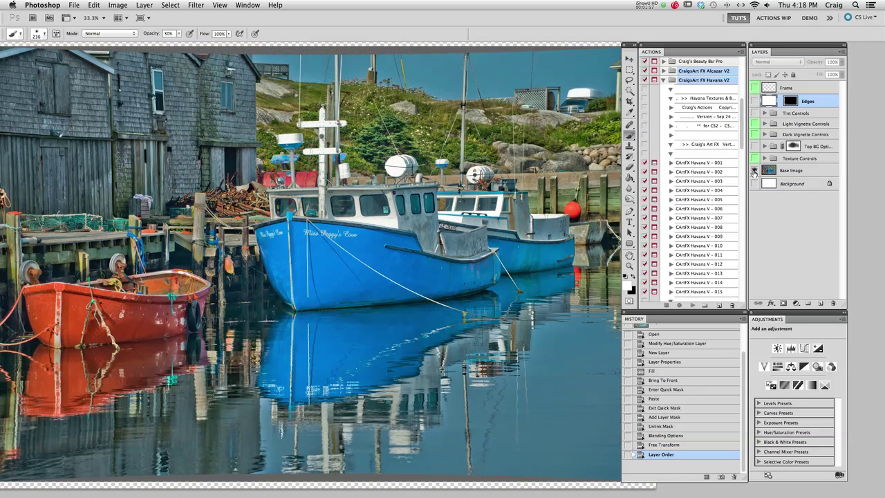
left_click(753, 172, "alt")
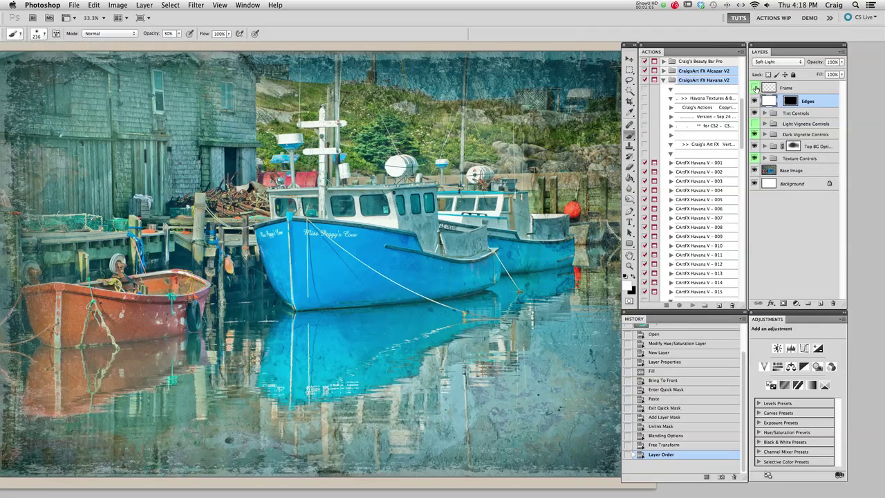
- Examine the harbour image with the Frame layer hidden and shown, and with only the Base Image layer visible
left_click(755, 88)
left_click(754, 88)
left_click(754, 124)
left_click(754, 170, "alt")
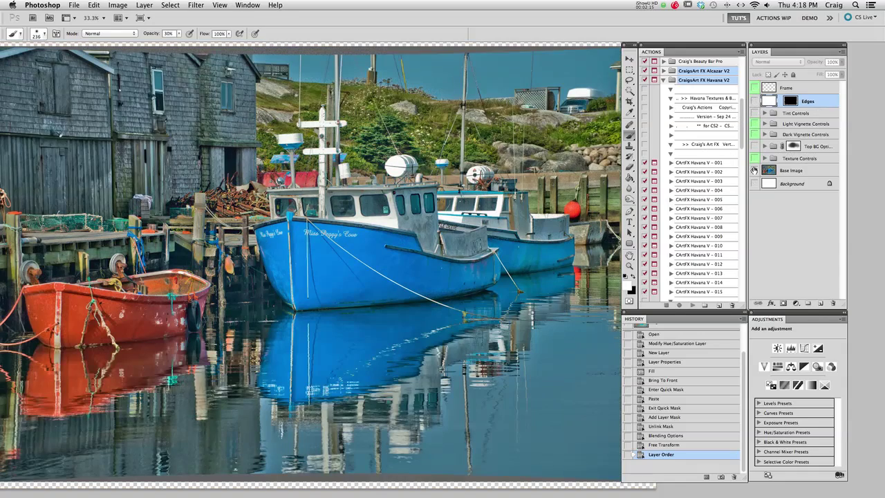
left_click(754, 170, "alt")
- Switch to TSTEVED1BefAft-5498v3.psd and show only its Base Image layer
left_click(249, 5)
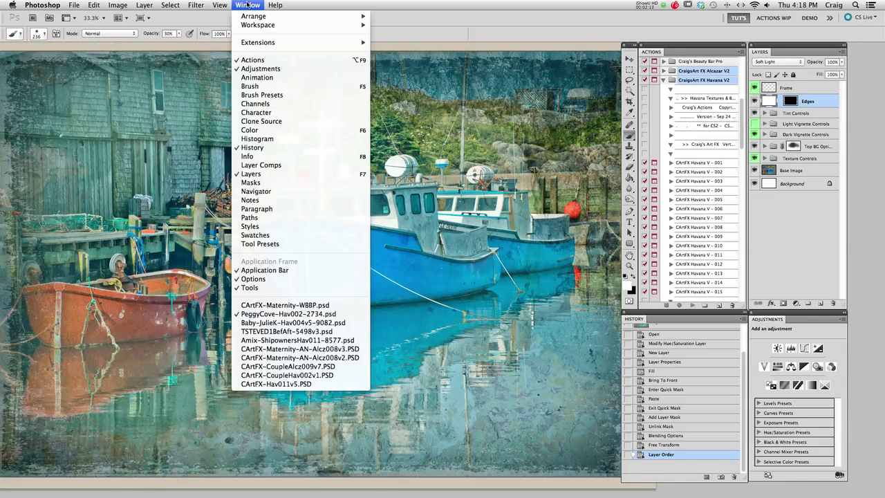
left_click(269, 332)
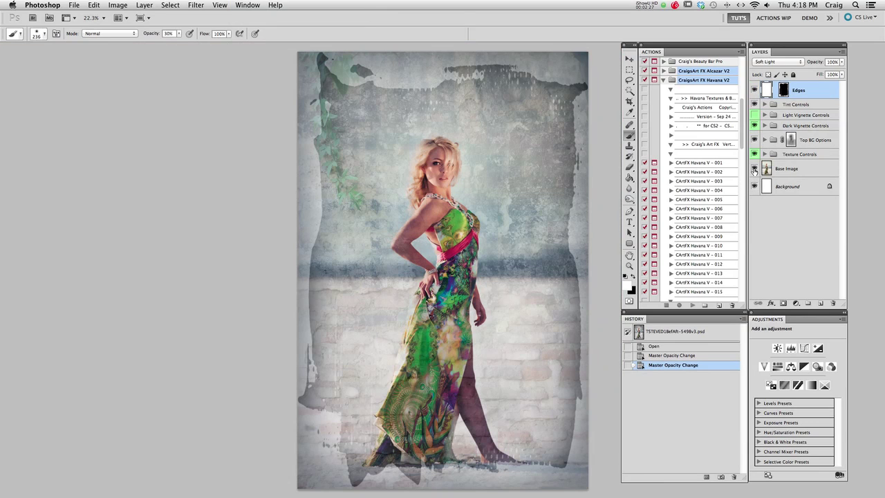
left_click(754, 169, "alt")
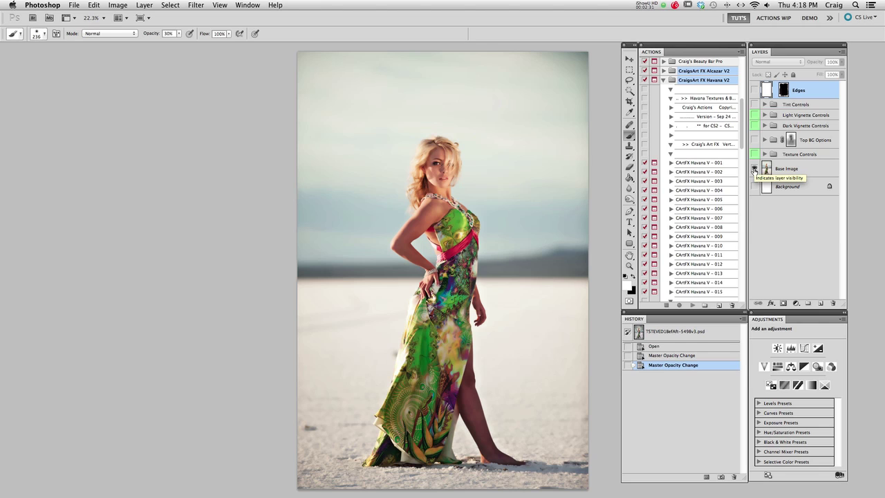
- Show all layers again, lower the Edges layer's opacity, and set the Top BG Options group's opacity to 31%
left_click(753, 168, "alt")
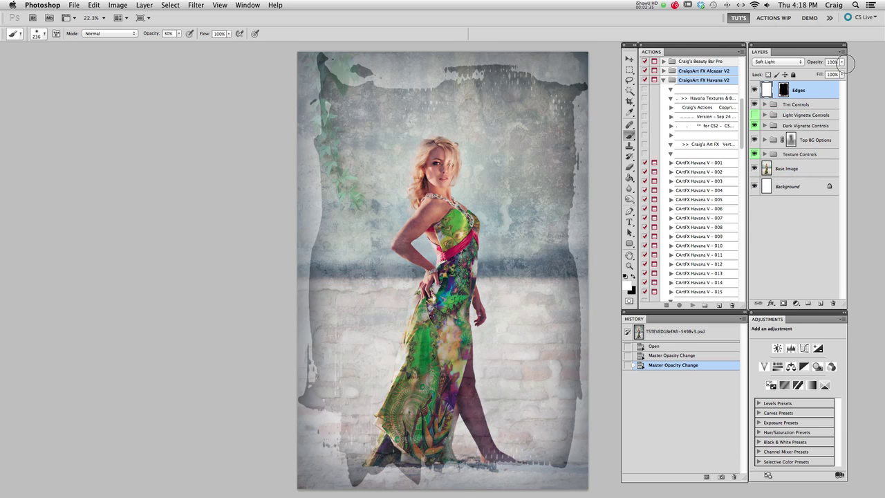
left_click_drag(841, 62, 822, 74)
left_click(819, 144)
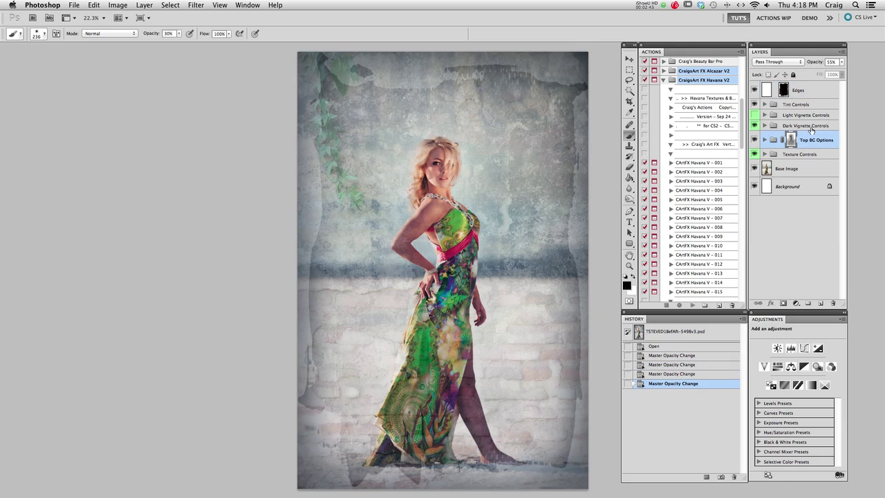
left_click(841, 61)
mouse_move(821, 73)
left_mouse_down()
mouse_move(841, 74)
mouse_move(813, 72)
left_mouse_up()
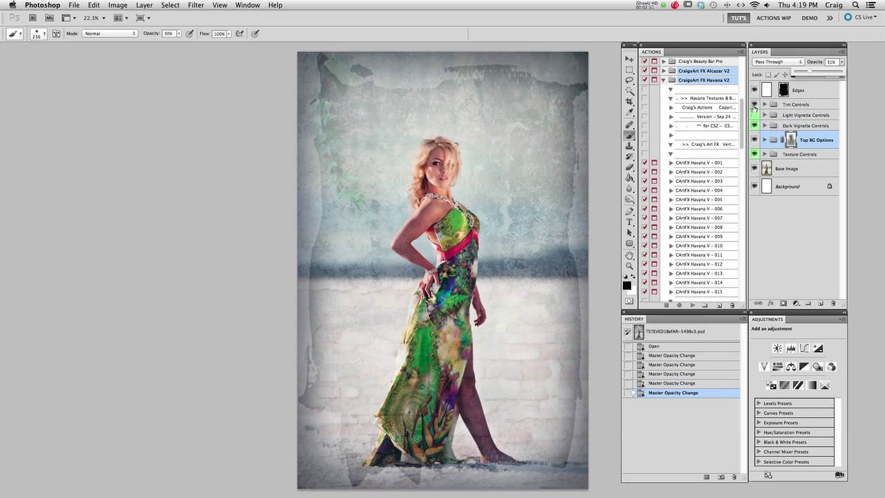
left_click(754, 105)
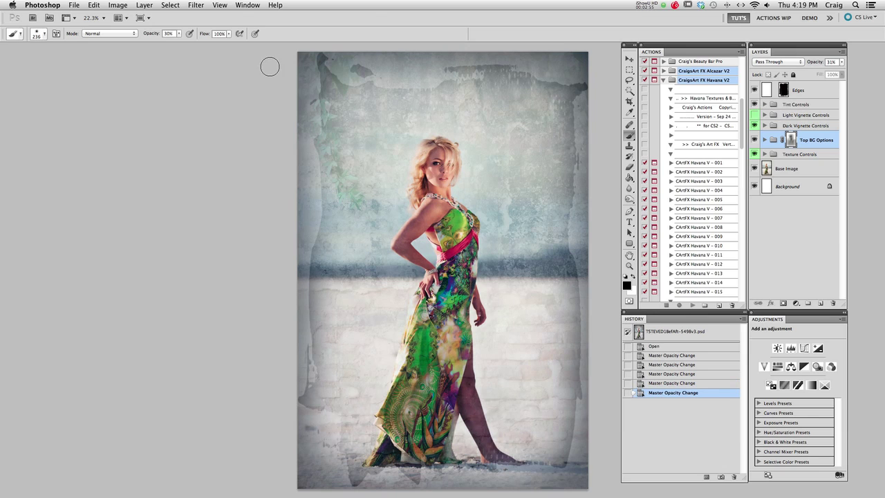
- Switch to Amix-ShipownersHav011-8577.psd and compare its textured version with the Base Image layer shown alone
left_click(247, 5)
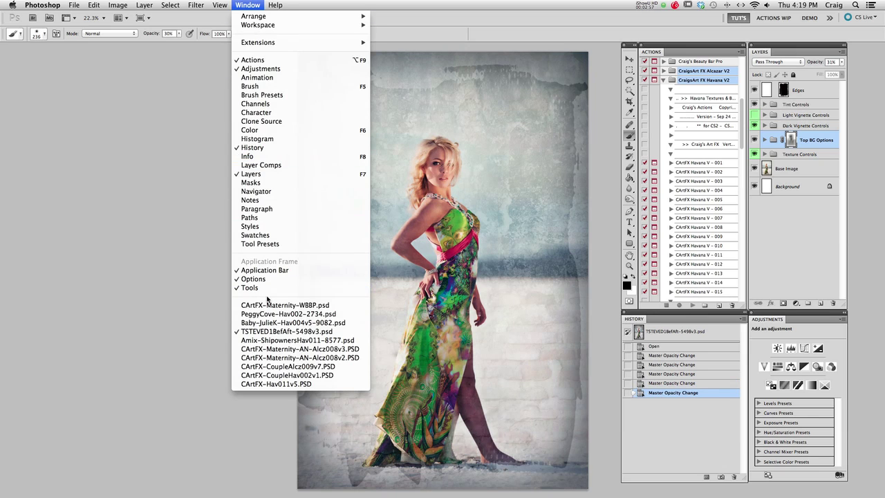
left_click(268, 341)
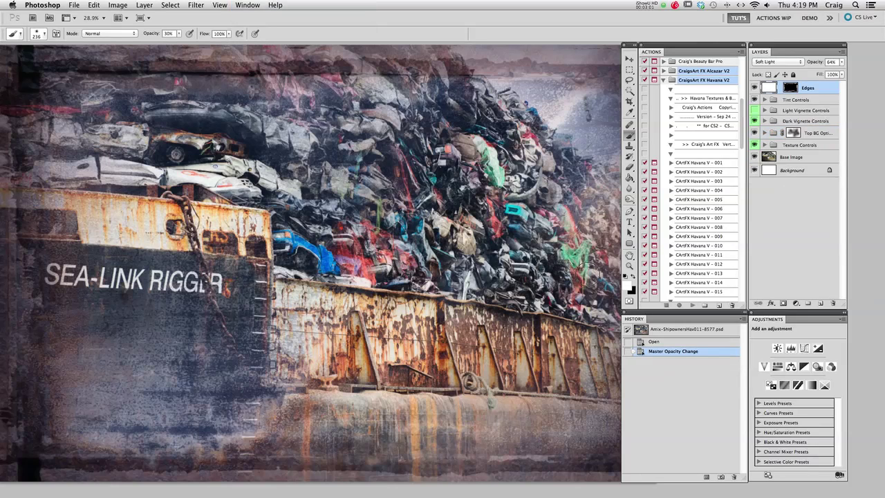
left_click(754, 157, "alt")
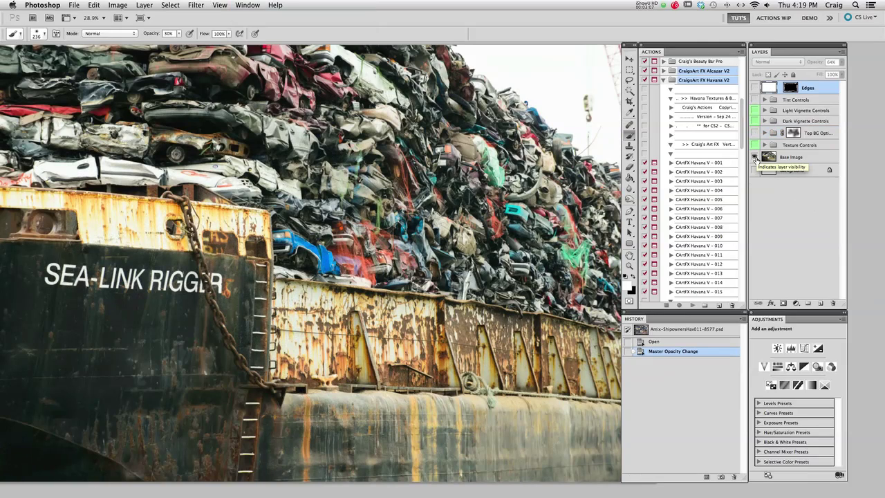
key("super+minus")
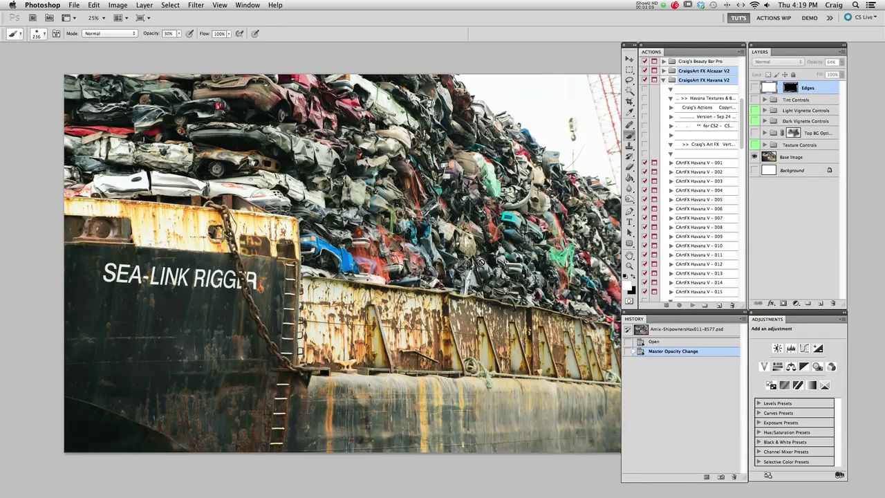
left_click_drag(546, 227, 526, 232)
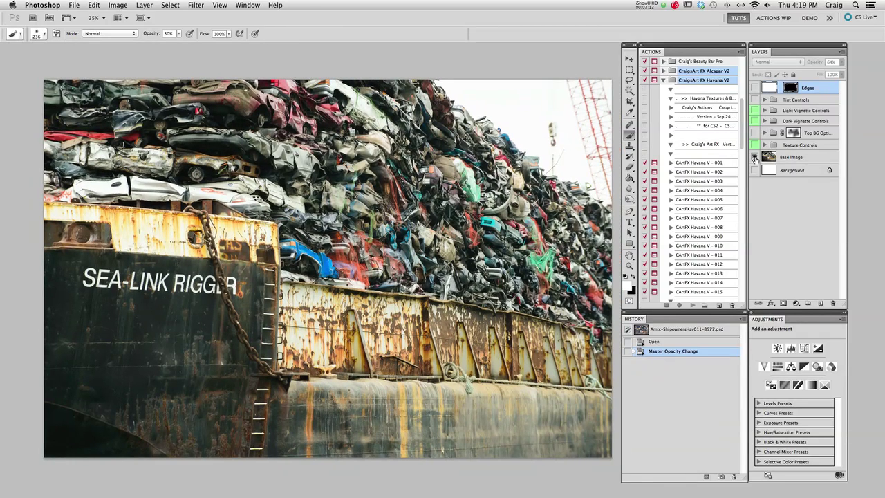
left_click(754, 159, "alt")
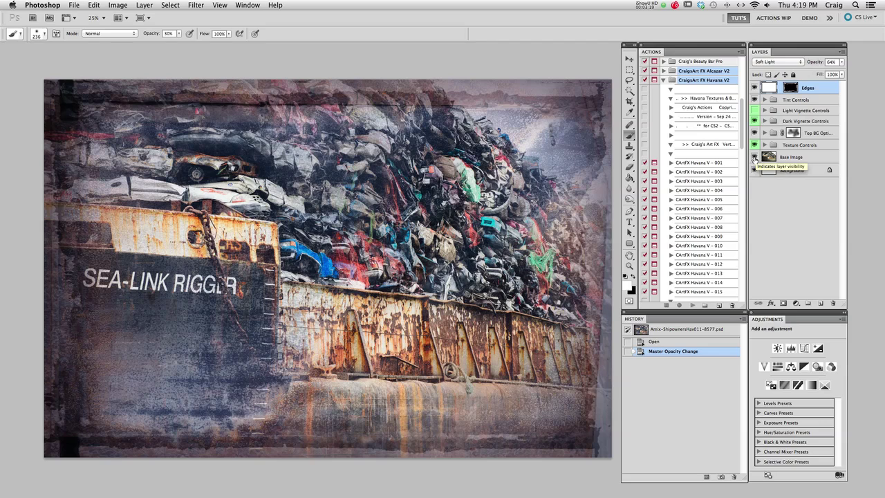
- Switch to CArtFX-Maternity-AN-Alcz008v3.PSD and view its Base Image layer alone
left_click(246, 6)
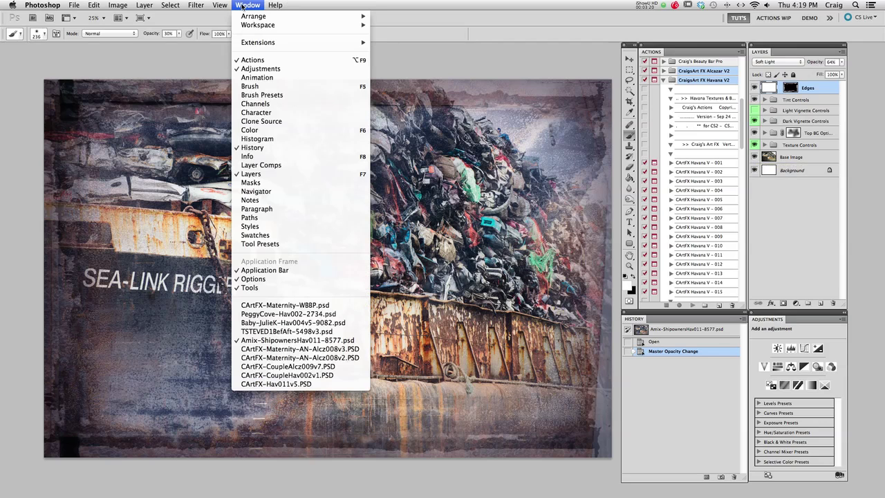
left_click(308, 349)
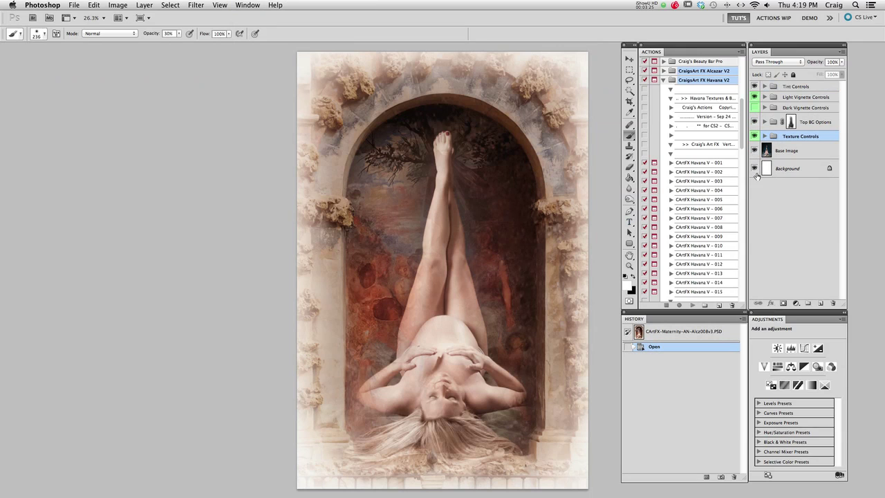
left_click(755, 150, "alt")
- Switch to CArtFX-Maternity-AN-Alcz008v2.PSD and compare its textured version with the isolated Base Image layer, both in full and close up
left_click(247, 6)
left_click(269, 358)
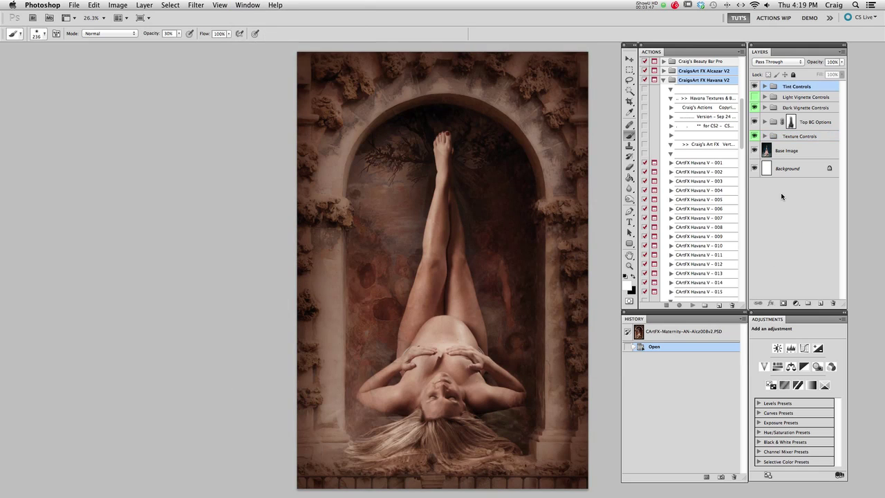
left_click(754, 150, "alt")
left_click(754, 149, "alt")
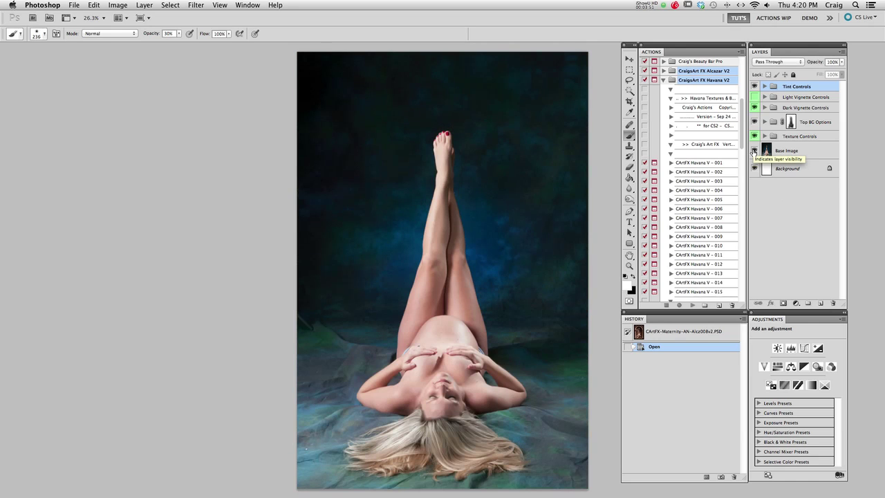
scroll(532, 329, "up", 2)
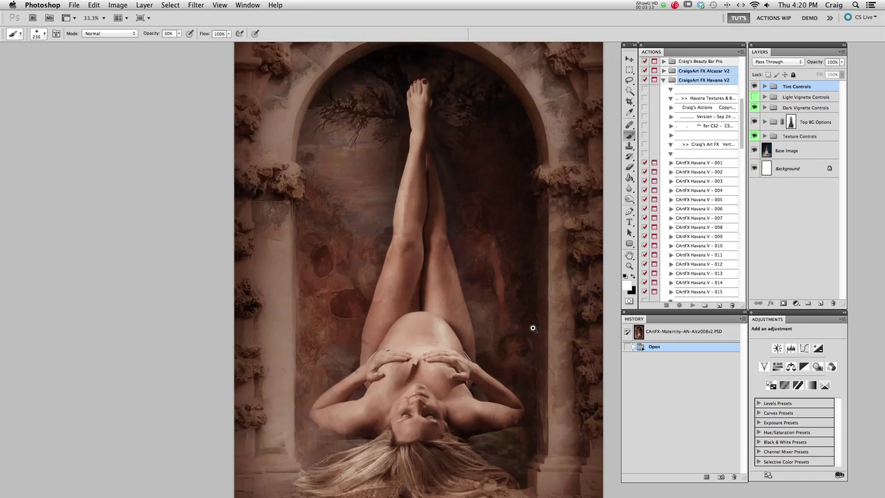
left_click_drag(535, 295, 527, 231)
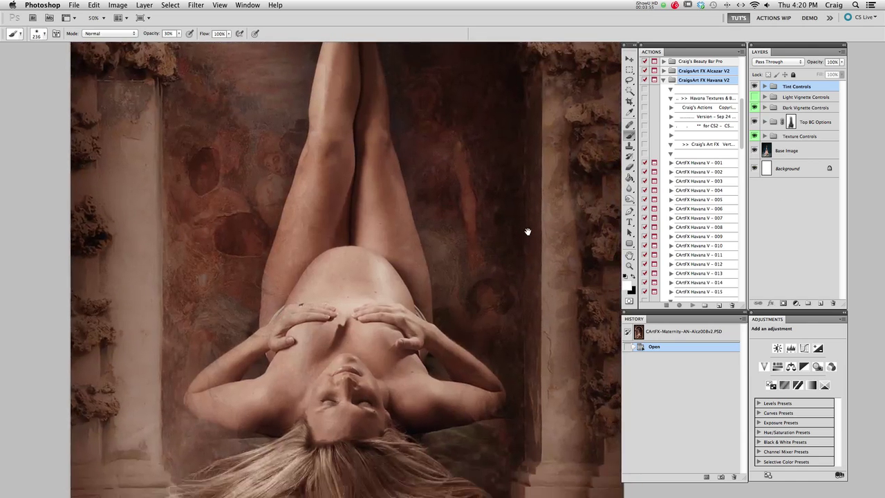
left_click(754, 150, "alt")
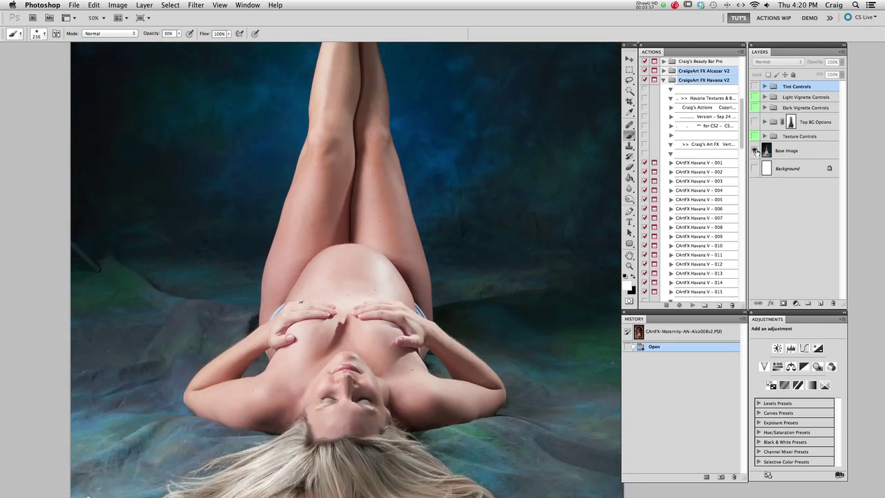
left_click(755, 150, "alt")
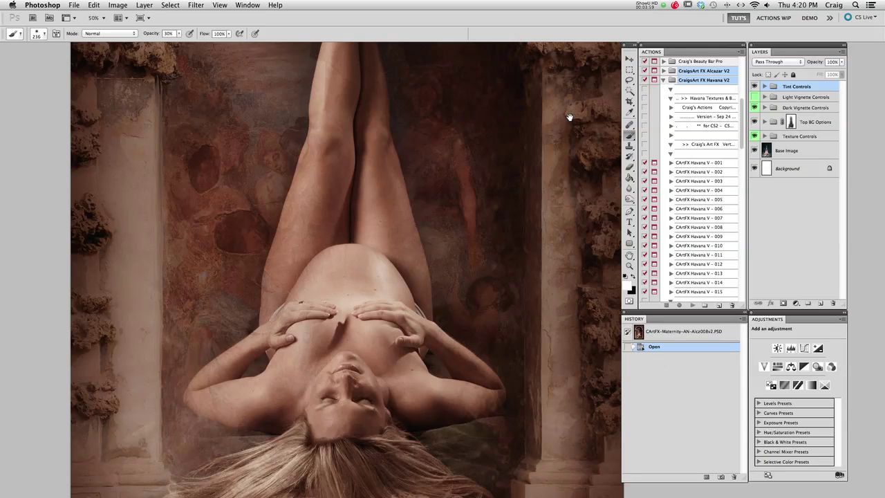
left_click_drag(568, 117, 560, 197)
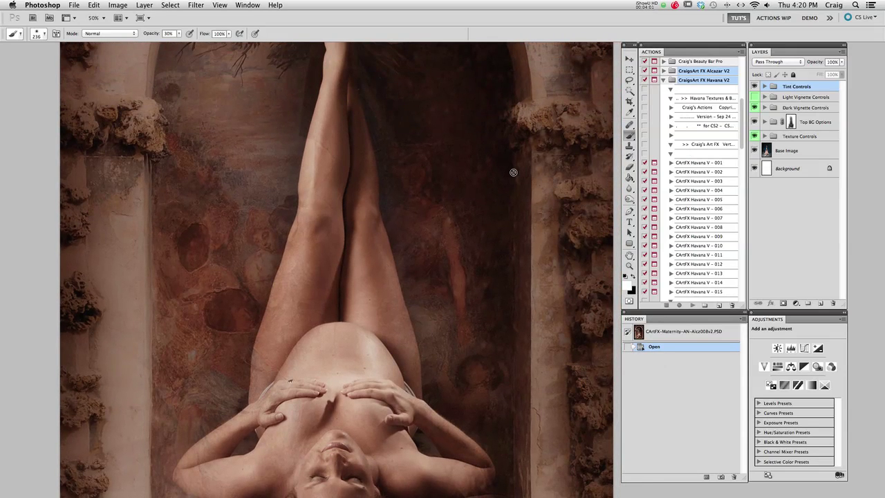
key("super+0")
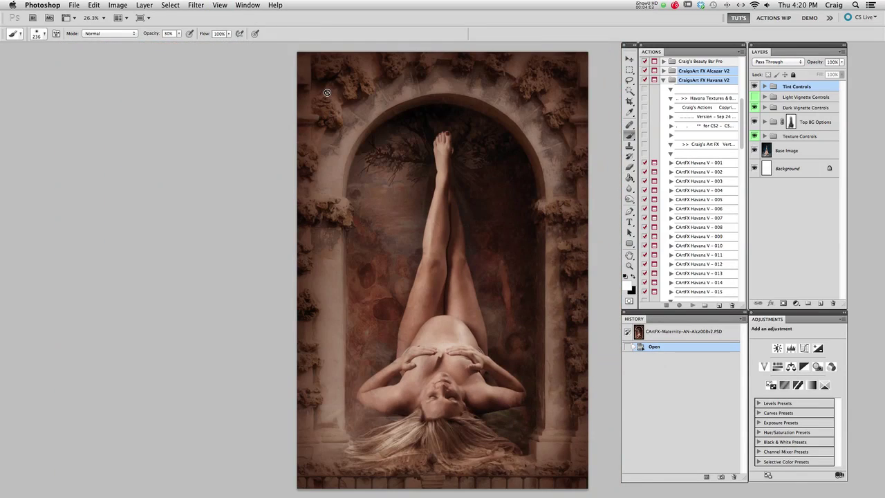
- Switch to CArtFX-CoupleAlcz009v7.PSD and compare the couple close up with all layers shown and with only the Base Image layer
left_click(247, 6)
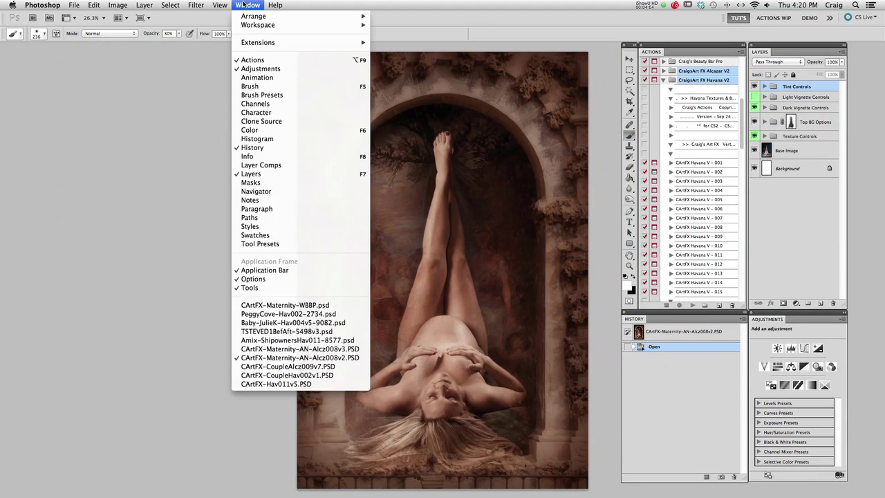
left_click(266, 366)
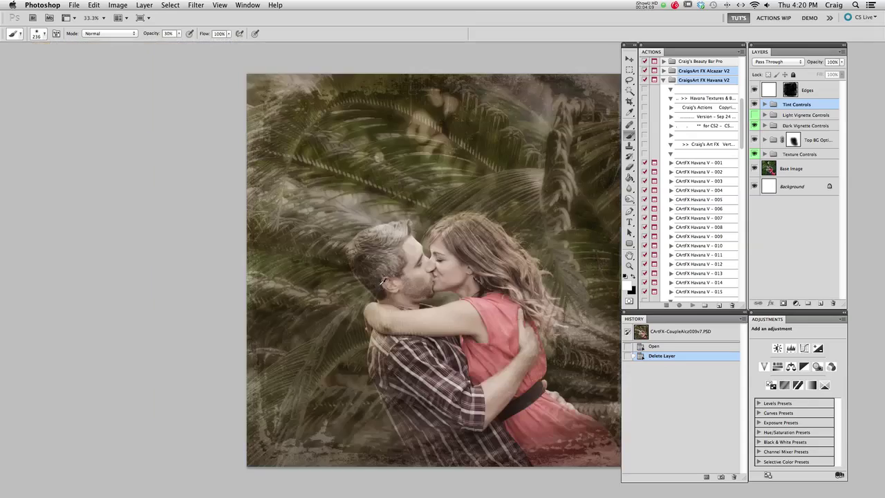
key("super+minus")
key("super+space")
key("super+plus")
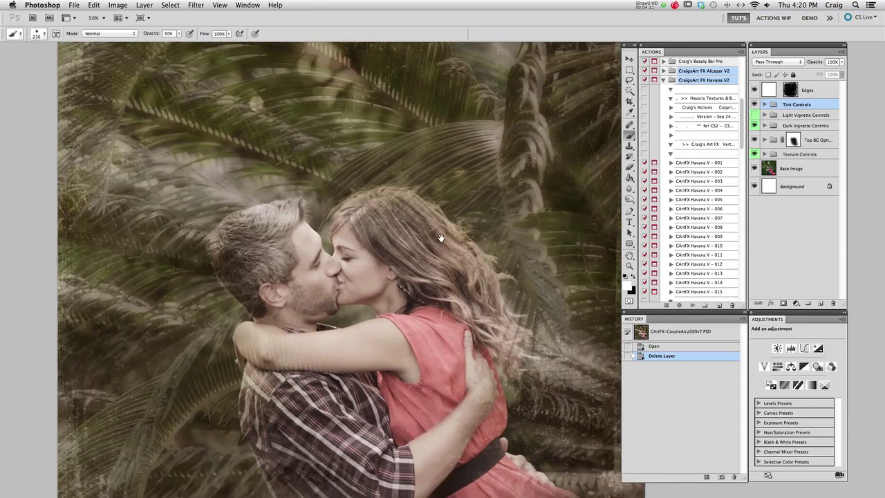
left_click(754, 169, "alt")
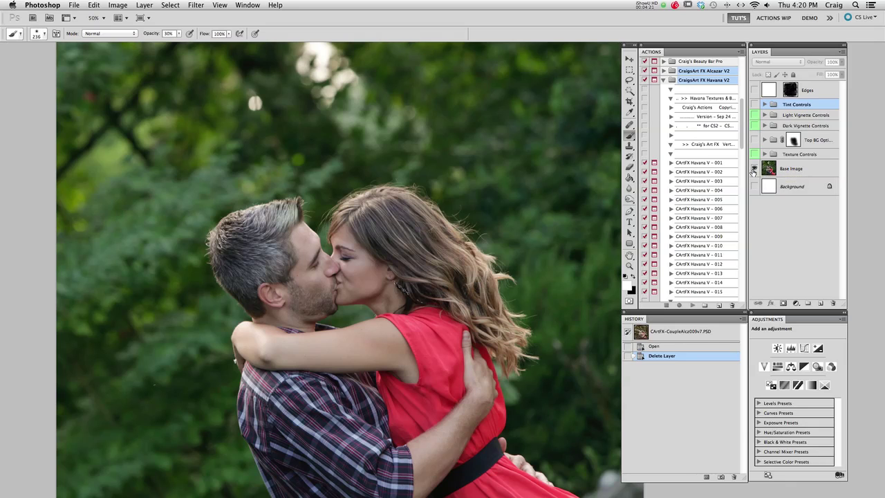
left_click(754, 171, "alt")
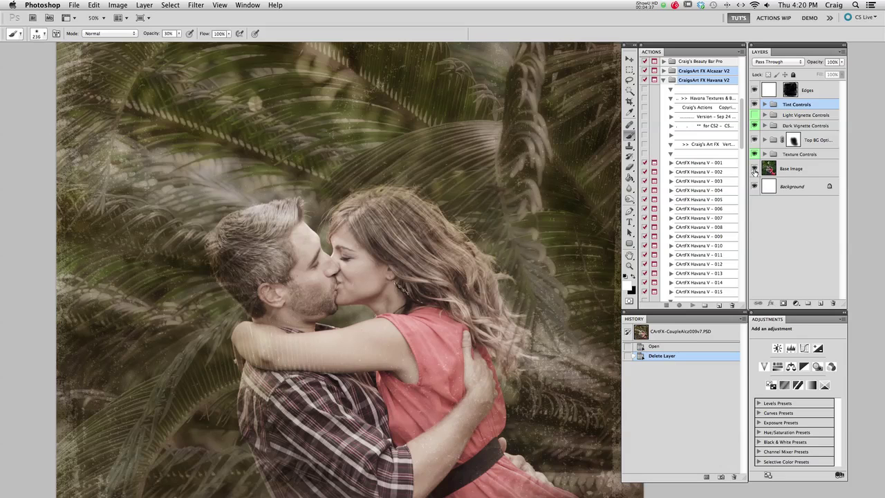
left_click(754, 169, "alt")
left_click(754, 170, "alt")
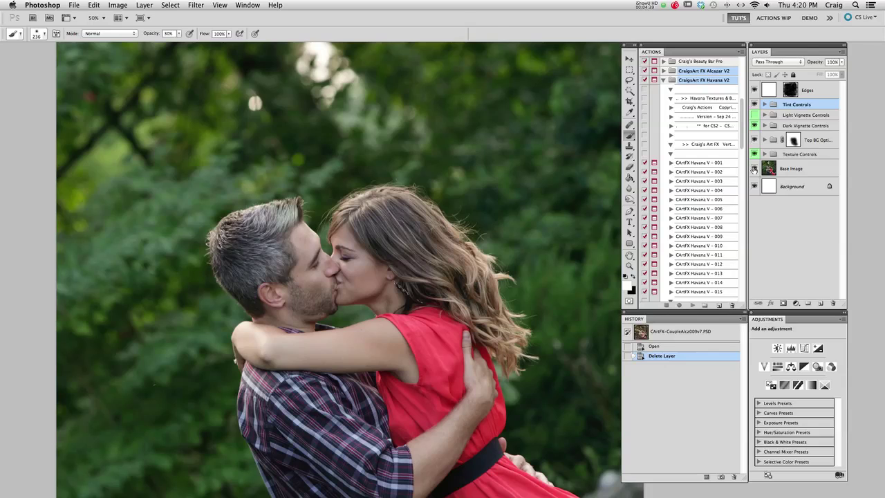
- Switch to CArtFX-CoupleHav002v1.PSD and compare its textured version with the Base Image layer shown alone
left_click(246, 5)
left_click(302, 375)
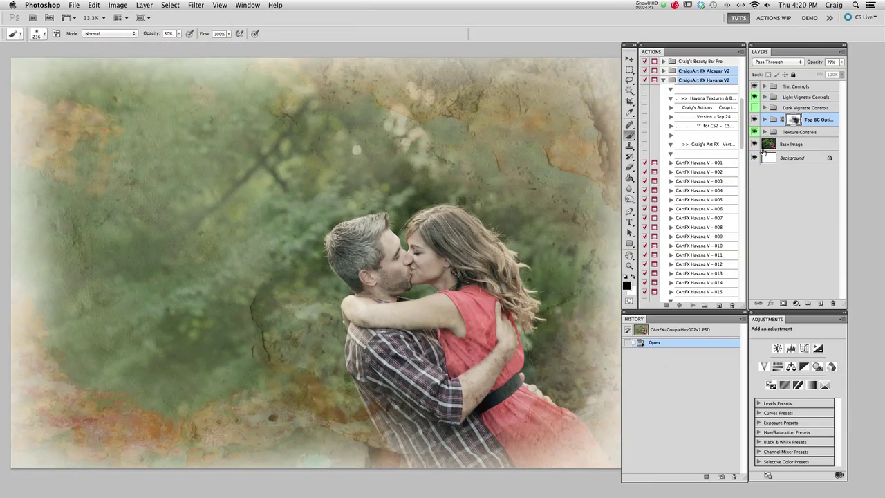
left_click(754, 144, "alt")
left_click(754, 143, "alt")
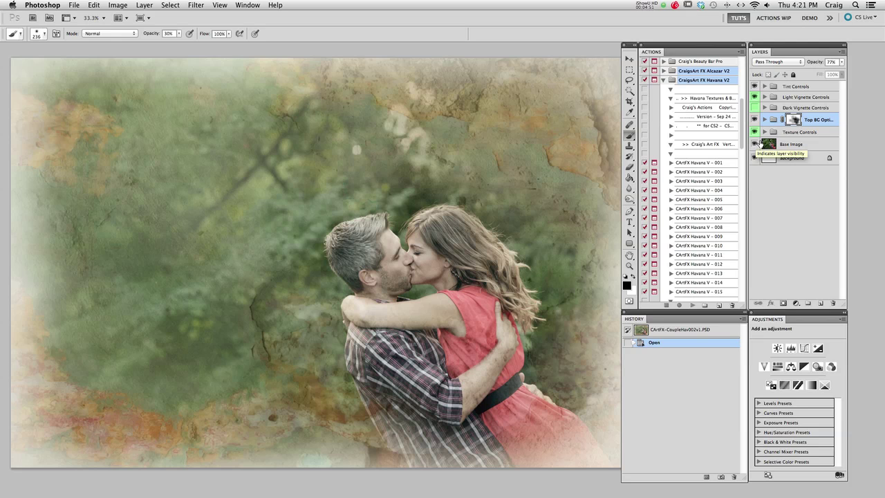
- Check the Top BG Options group's effect by hiding and reshowing it, and set its opacity to 74%
left_click(754, 119)
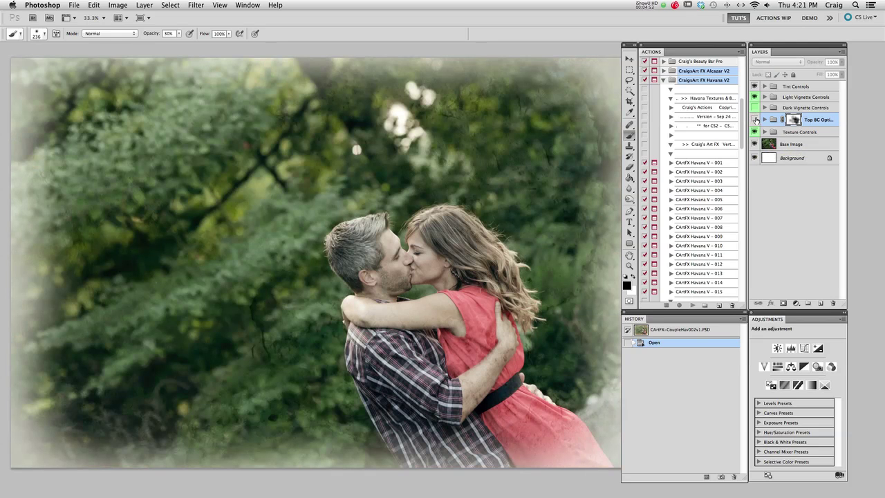
left_click(755, 119)
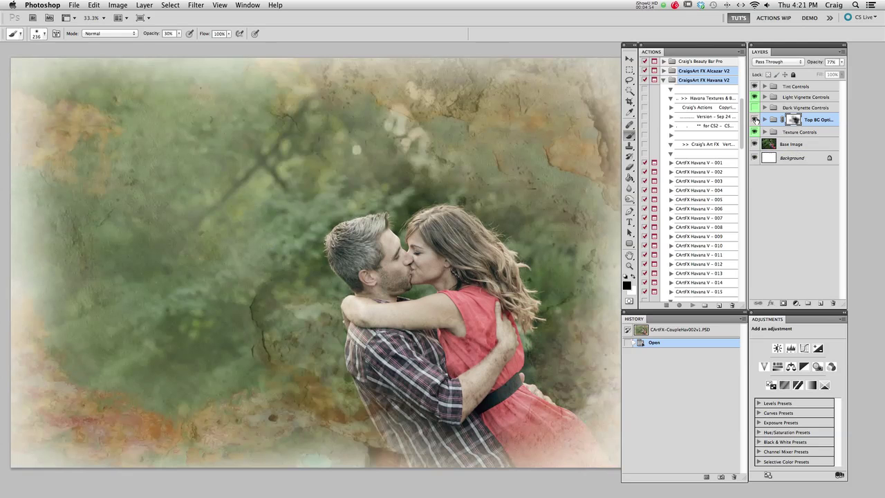
left_click(842, 63)
mouse_move(830, 73)
left_mouse_down()
mouse_move(844, 72)
mouse_move(830, 73)
left_mouse_up()
- Set the hue to -14 in the Tint Controls group's Hue/Saturation layer and compare the result with the isolated Base Image layer
left_click(764, 87)
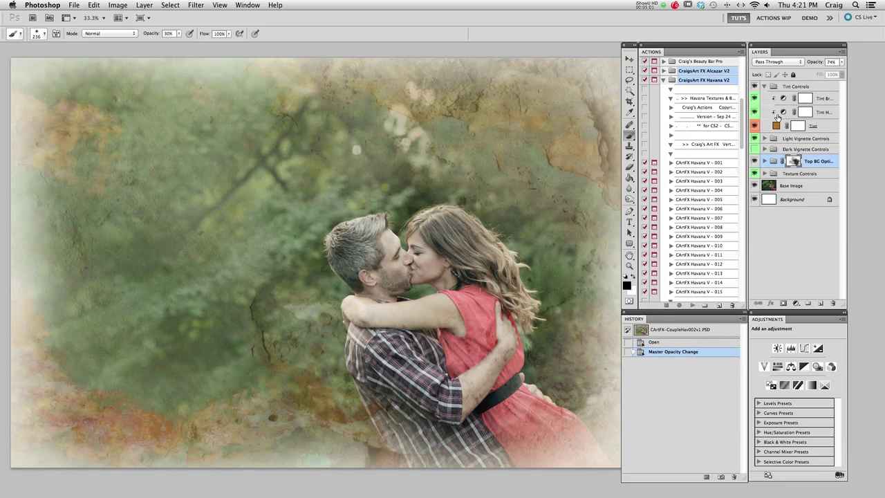
left_click(778, 115)
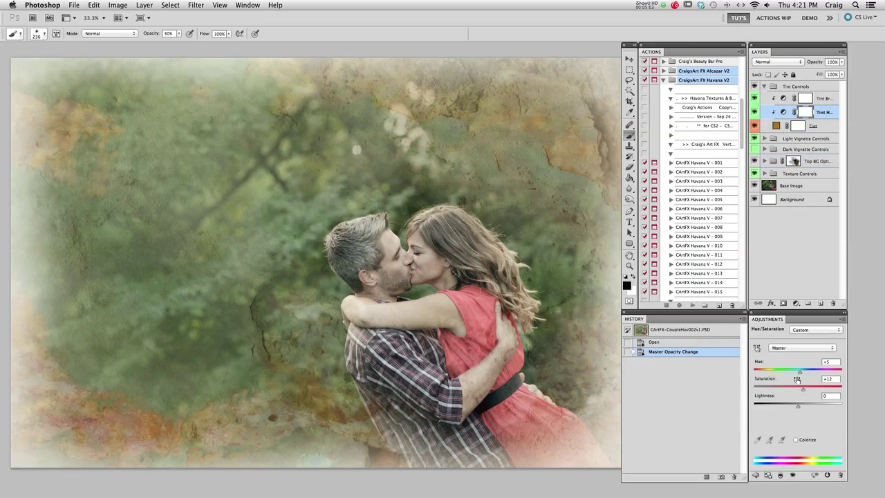
mouse_move(800, 371)
left_mouse_down()
mouse_move(772, 373)
mouse_move(829, 371)
mouse_move(791, 371)
left_mouse_up()
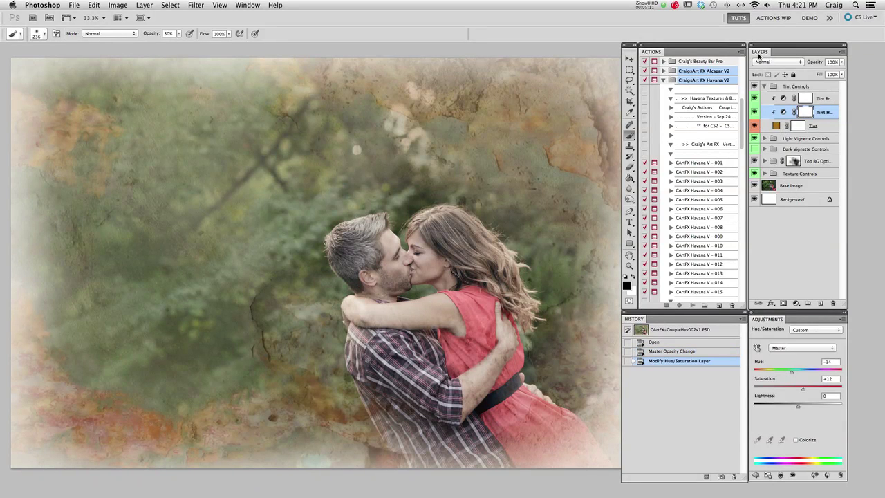
left_click(764, 87)
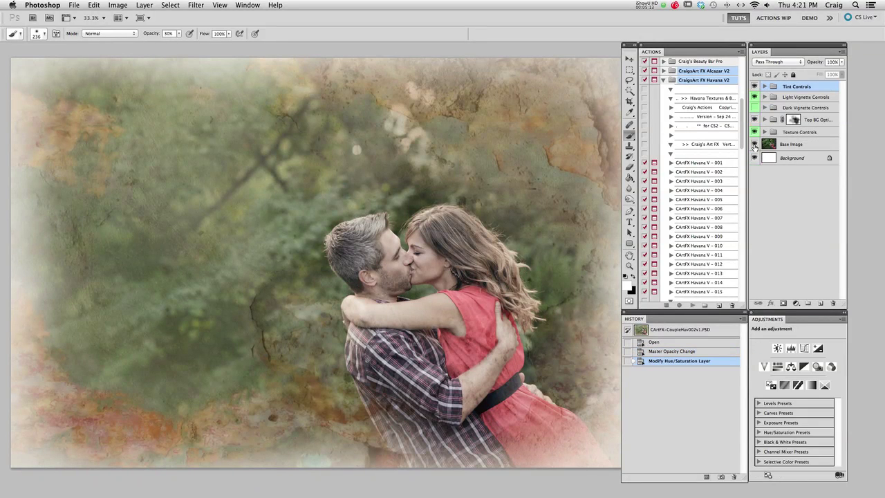
left_click(754, 144, "alt")
left_click(753, 144, "alt")
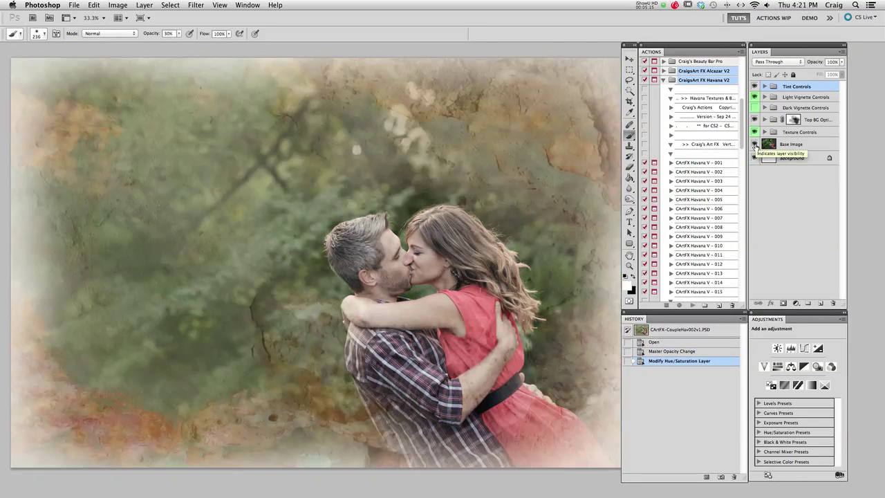
- Compare the textured couple photo with its isolated Base Image layer, and repeat the comparison in CArtFX-Hav011v5.PSD
left_click(754, 144, "alt")
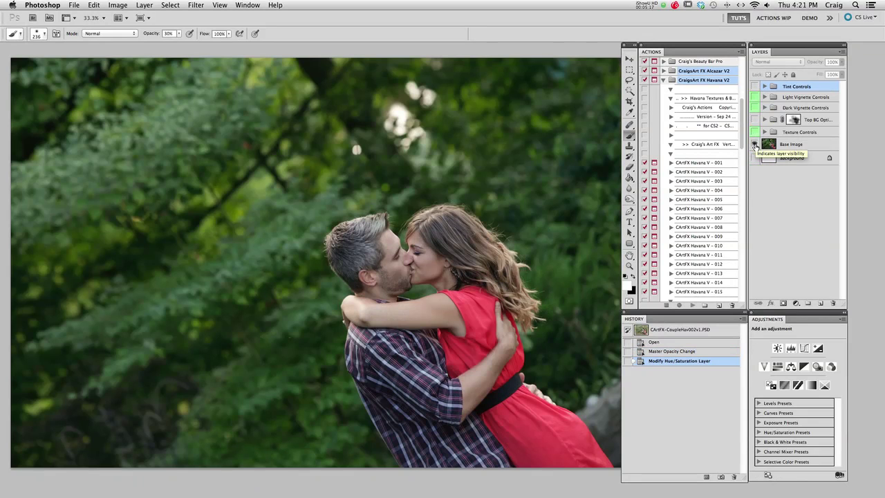
left_click(753, 144, "alt")
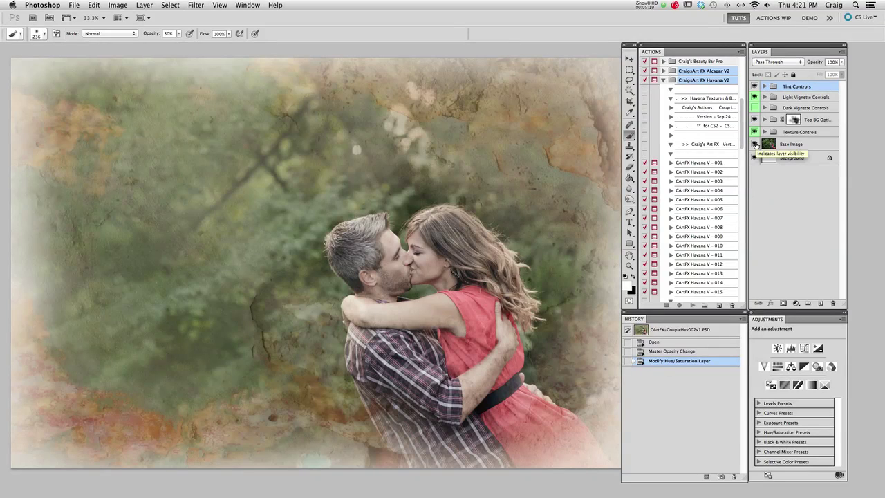
left_click(243, 5)
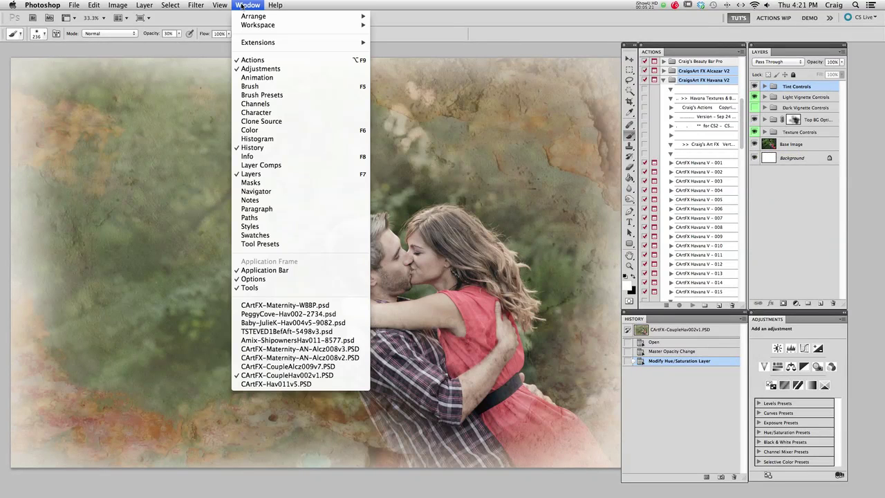
left_click(286, 382)
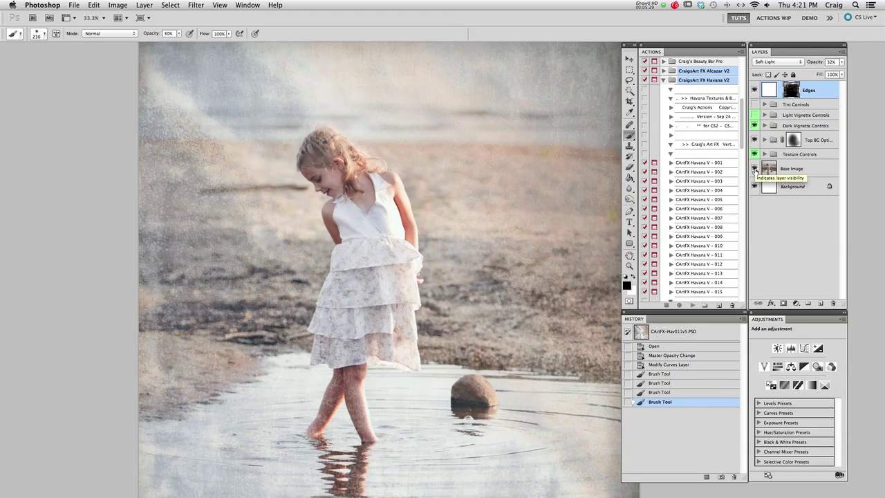
left_click(754, 168, "alt")
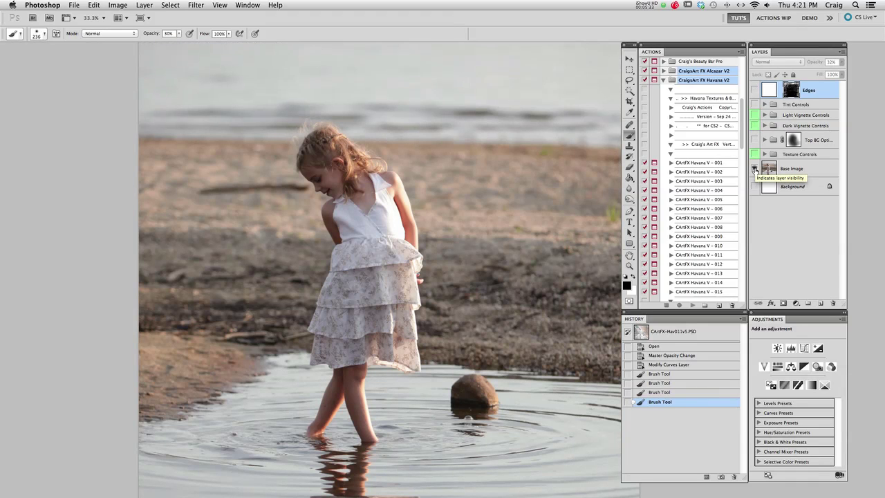
left_click(754, 169, "alt")
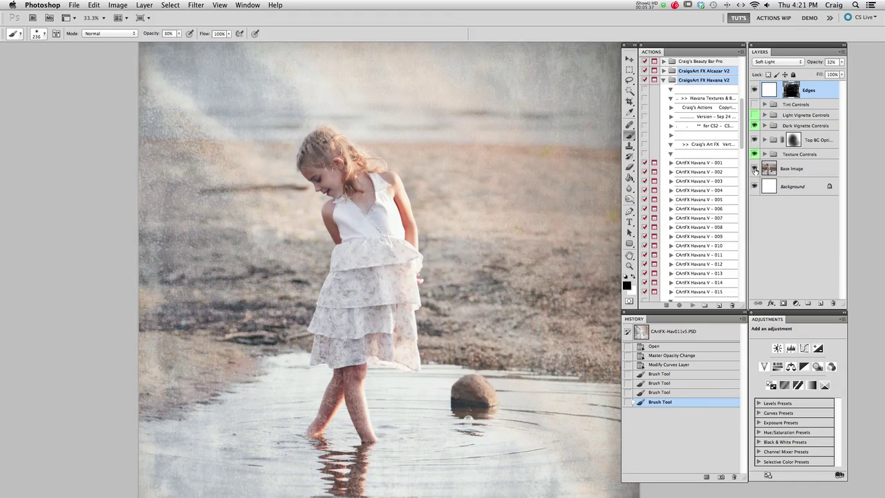
- Check the Edges layer's effect by hiding and reshowing it, and set its opacity to 100%
left_click(754, 90)
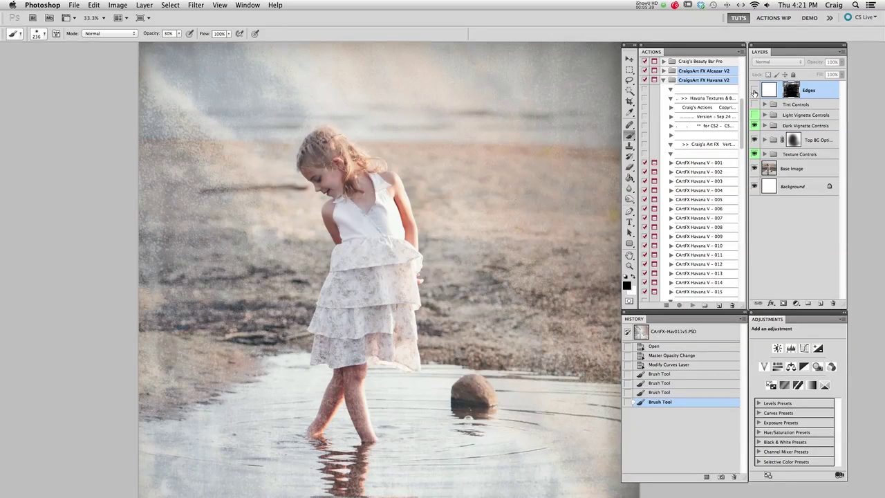
left_click(754, 91)
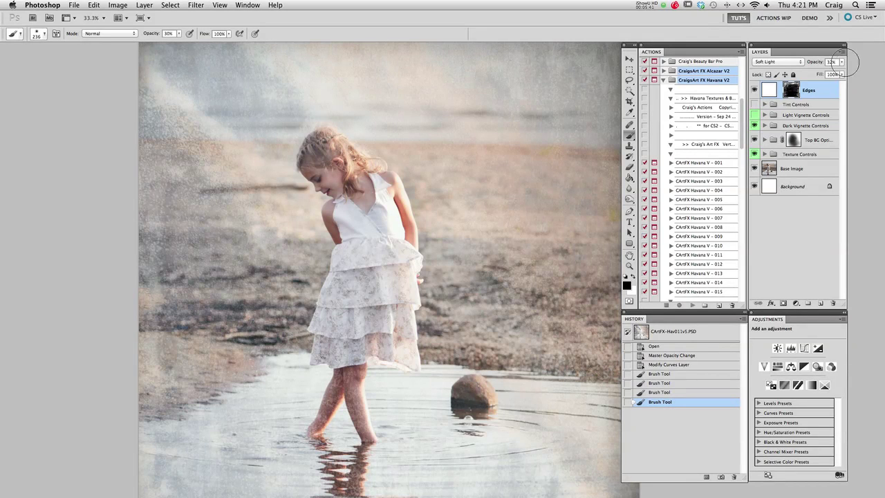
left_click(841, 61)
left_click_drag(812, 73, 848, 72)
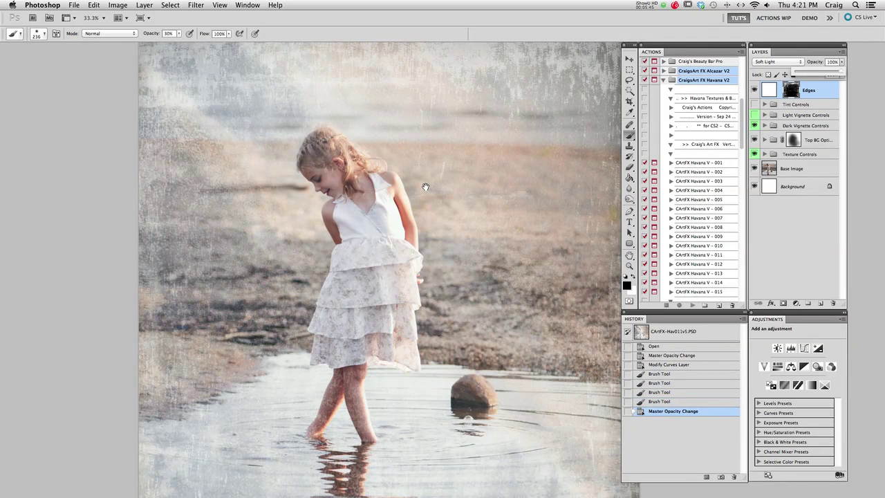
- Recheck the girl photo with the Edges layer hidden and shown, and compare the result with the isolated Base Image layer
left_click_drag(420, 184, 452, 189)
key("super+minus")
key("super+plus")
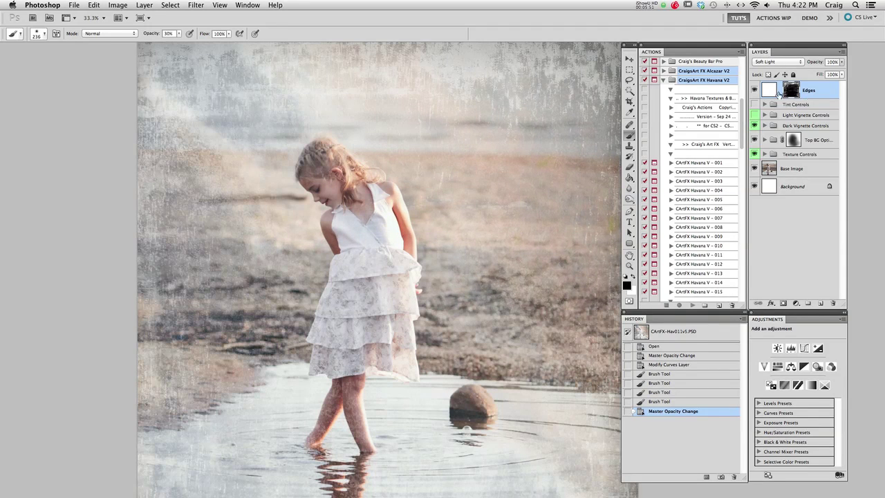
left_click(754, 92)
left_click(754, 92)
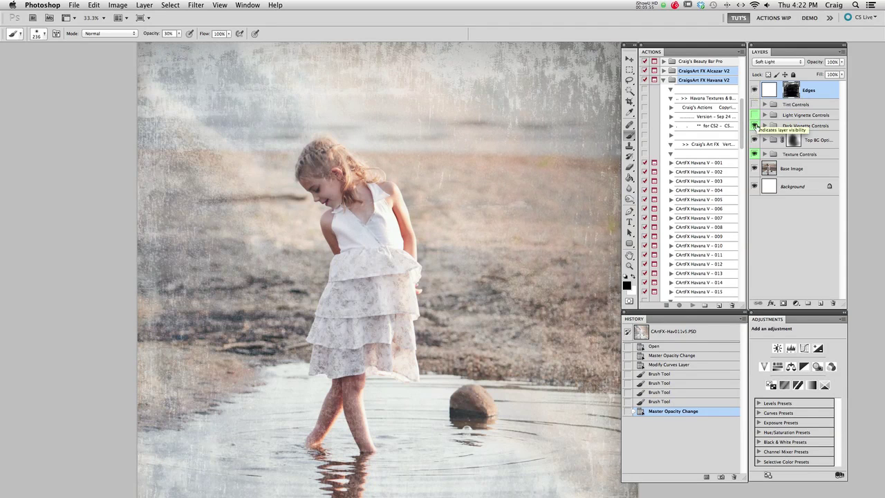
left_click(755, 168, "alt")
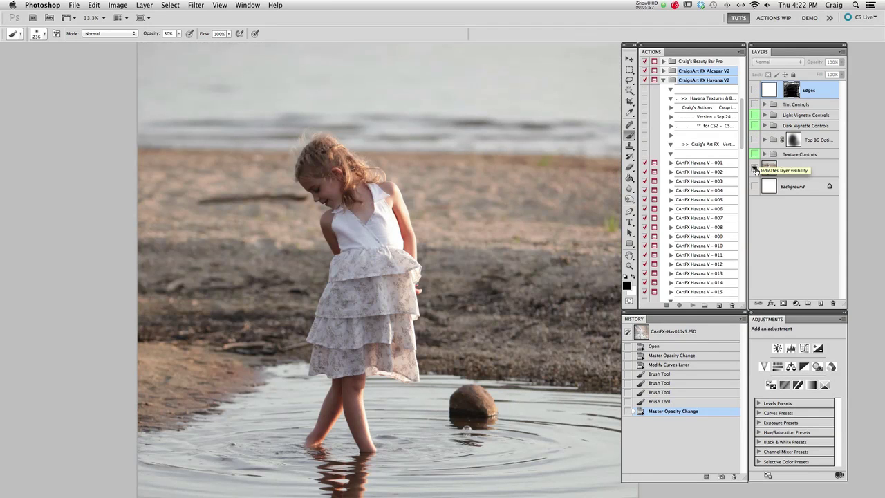
left_click(754, 169, "alt")
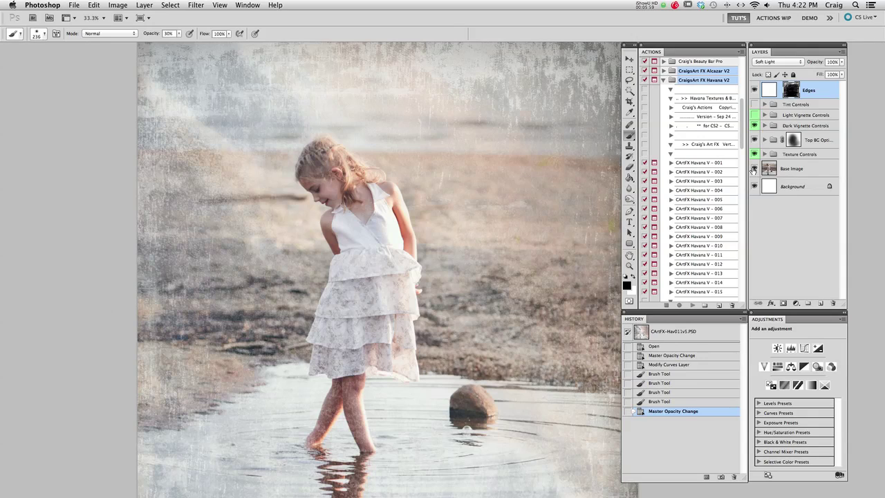
- Switch to the baby portrait document ending in Hav004v5-9082.psd and view it close up with only the Base Image layer shown
left_click(249, 5)
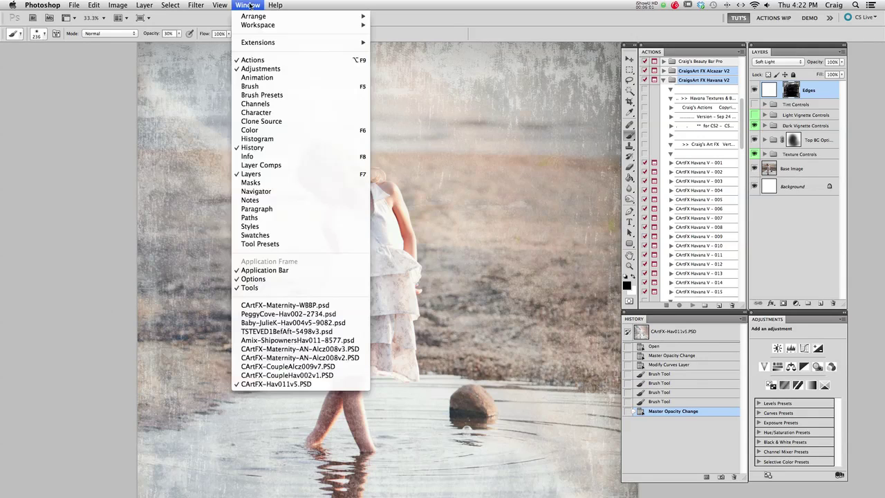
left_click(284, 323)
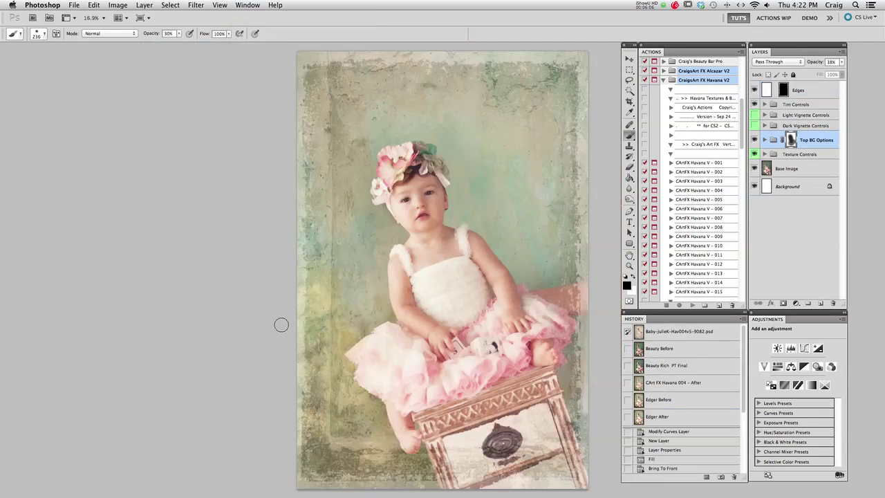
left_click(483, 274, "super")
scroll(519, 249, "right", 2)
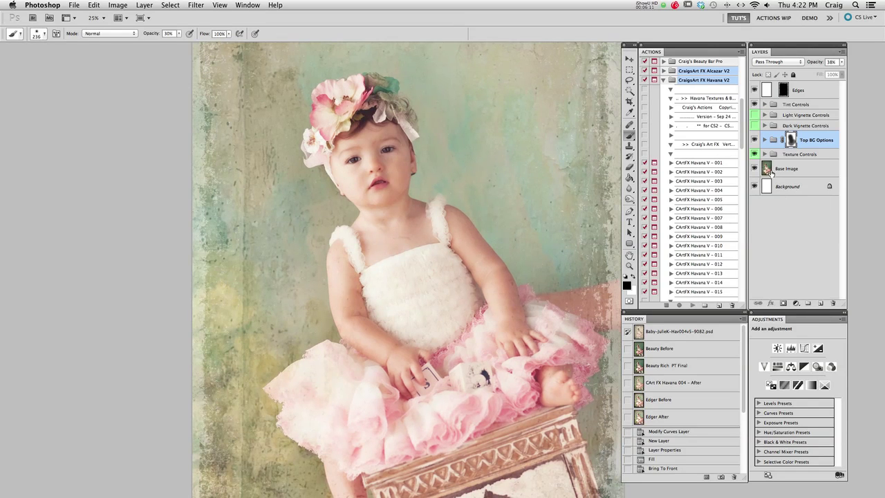
left_click(753, 168, "alt")
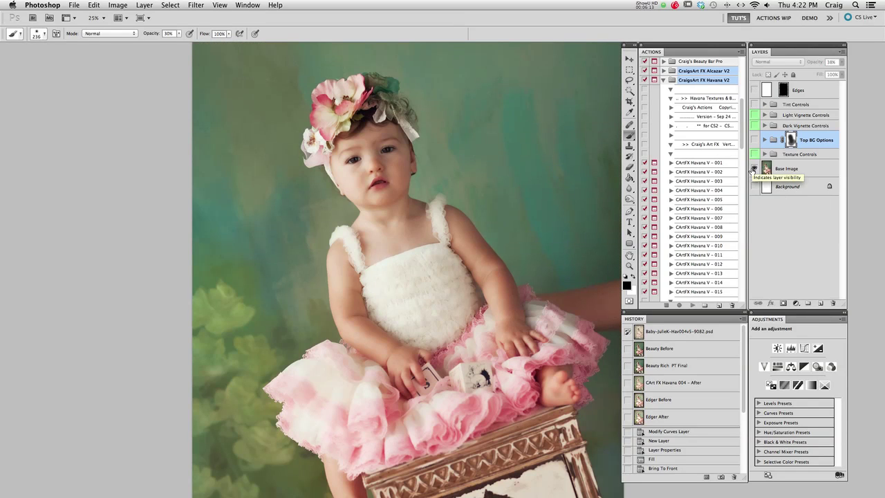
- Restore the Beauty Before snapshot and run the BeautyPro Rich PT action from the Beauty Bar Pro set
left_click(688, 352)
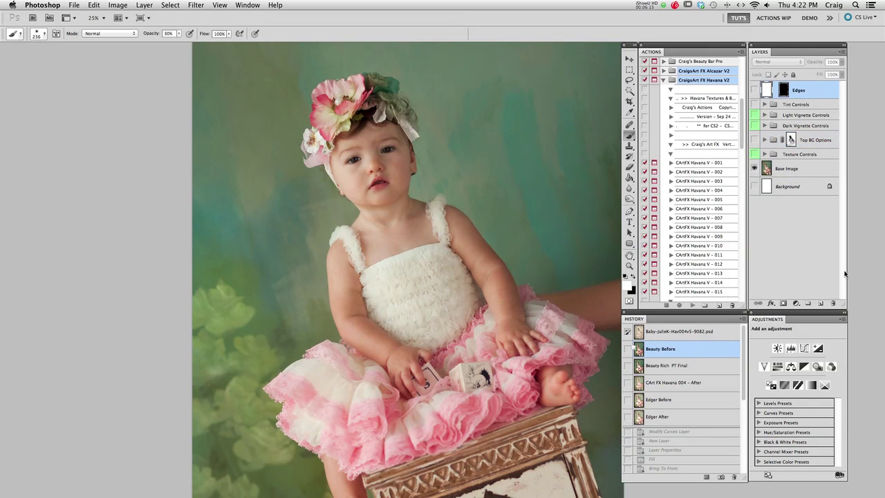
left_click(704, 62)
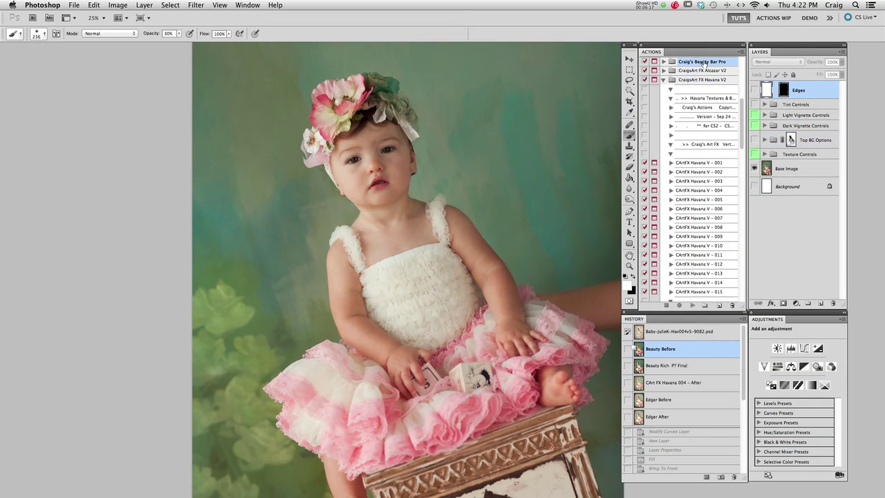
left_click(663, 62)
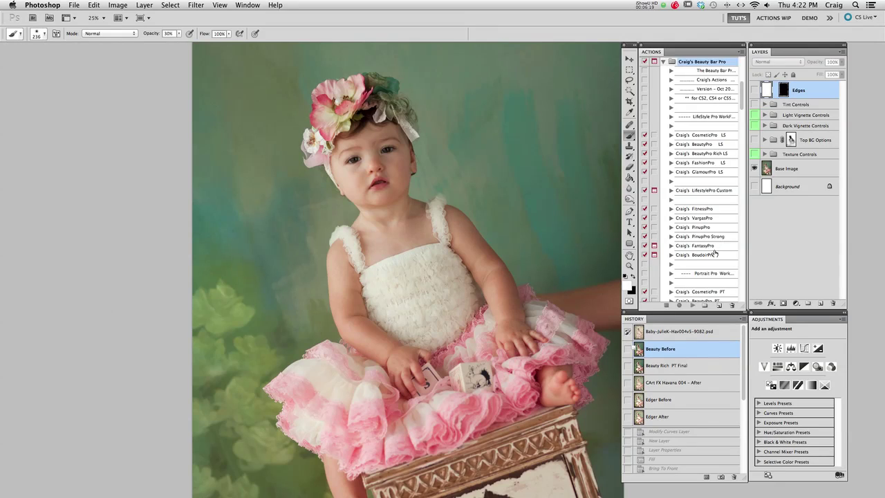
scroll(713, 253, "down", 1)
left_click(697, 151)
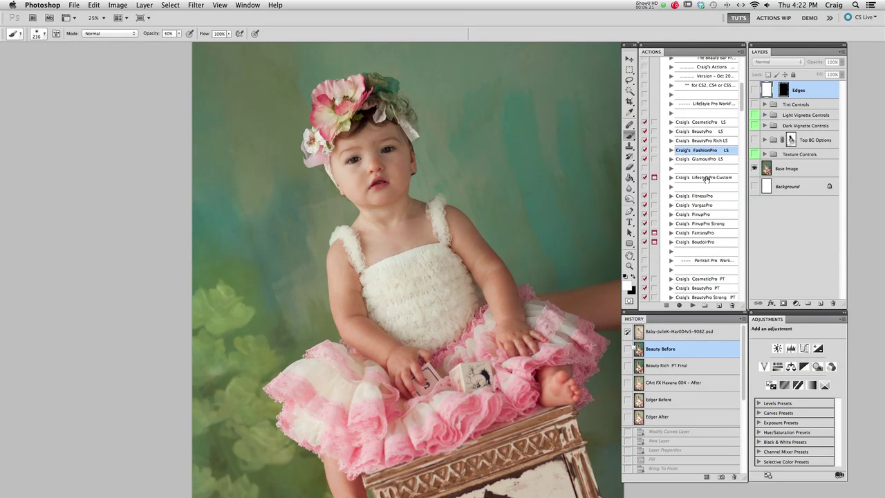
scroll(704, 178, "down", 5)
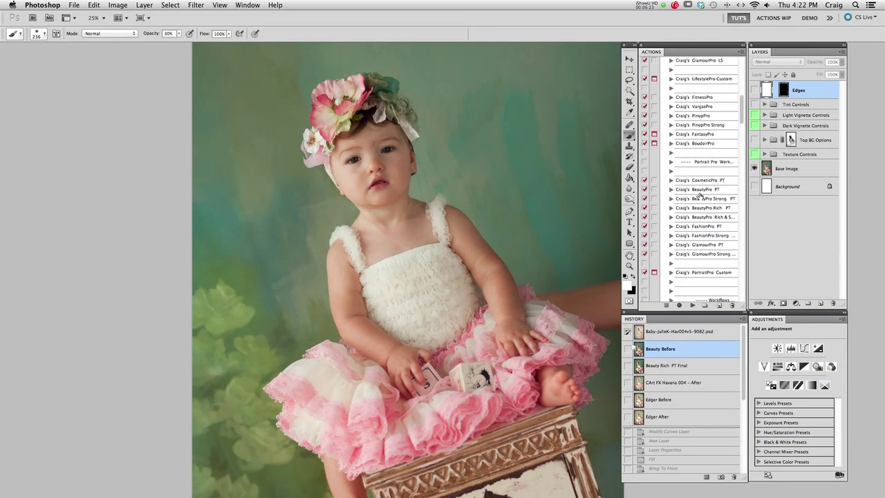
left_click(698, 191)
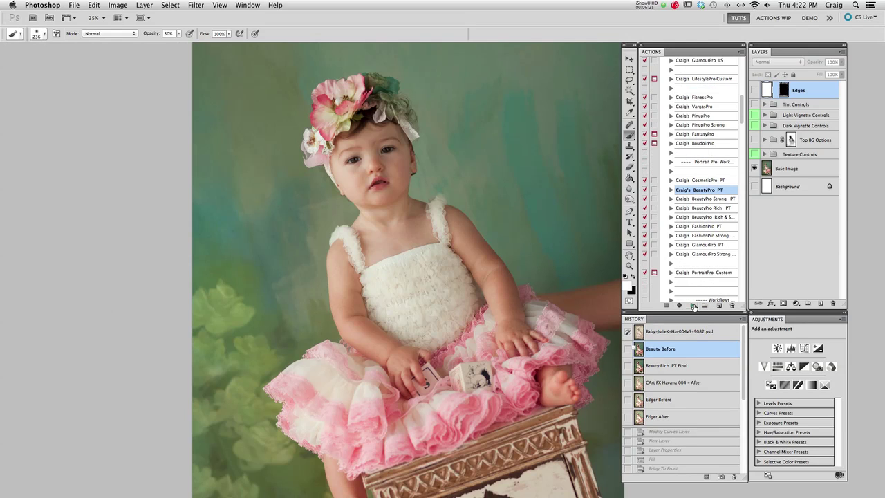
left_click(697, 209)
left_click(692, 305)
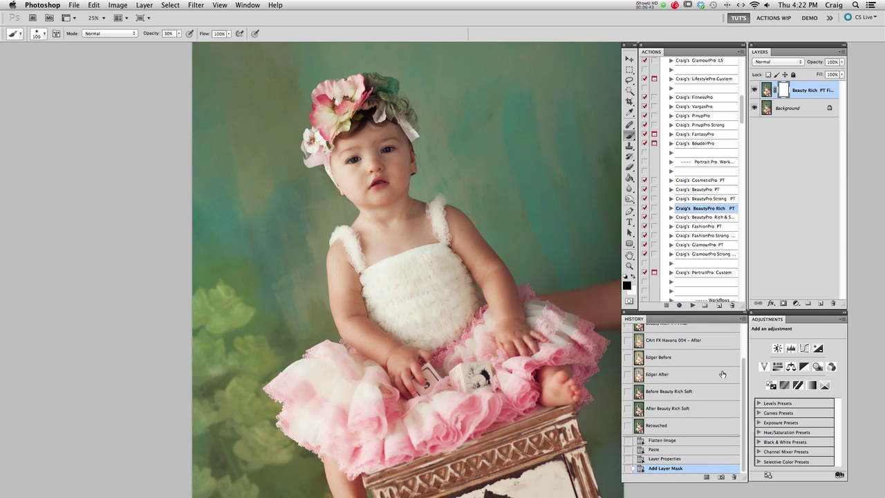
- Compare the Beauty Before snapshot with the retouched version and restore the Beauty Rich PT Final snapshot
scroll(722, 374, "up", 3)
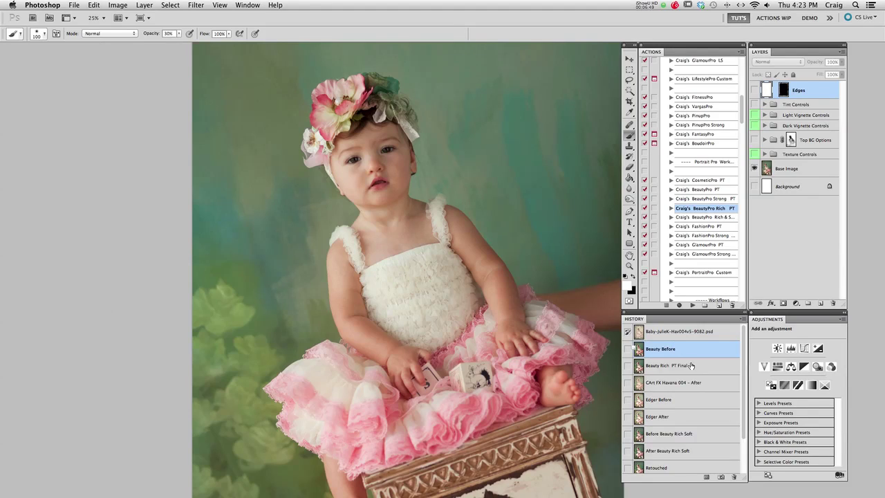
scroll(691, 365, "down", 1)
scroll(692, 435, "down", 2)
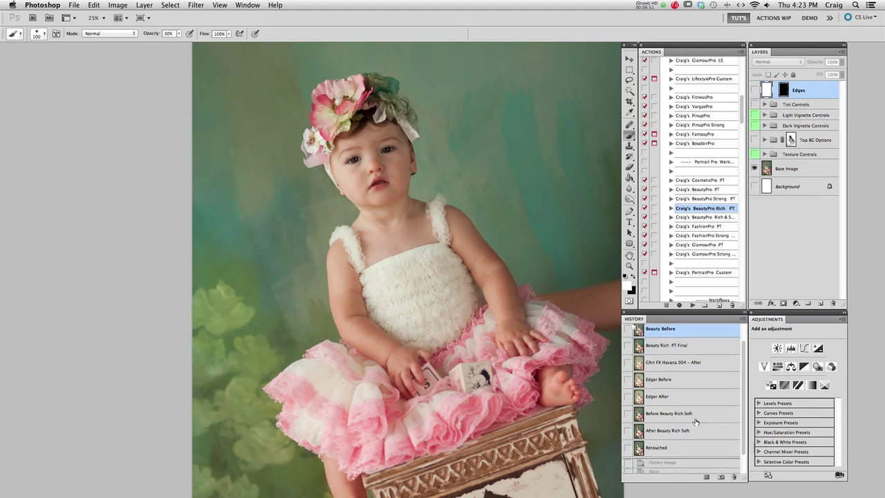
scroll(698, 415, "up", 3)
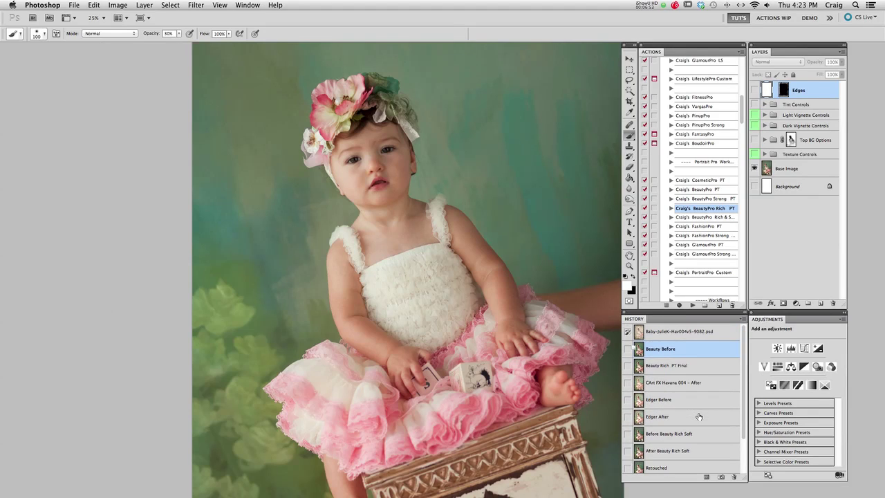
left_click(684, 368)
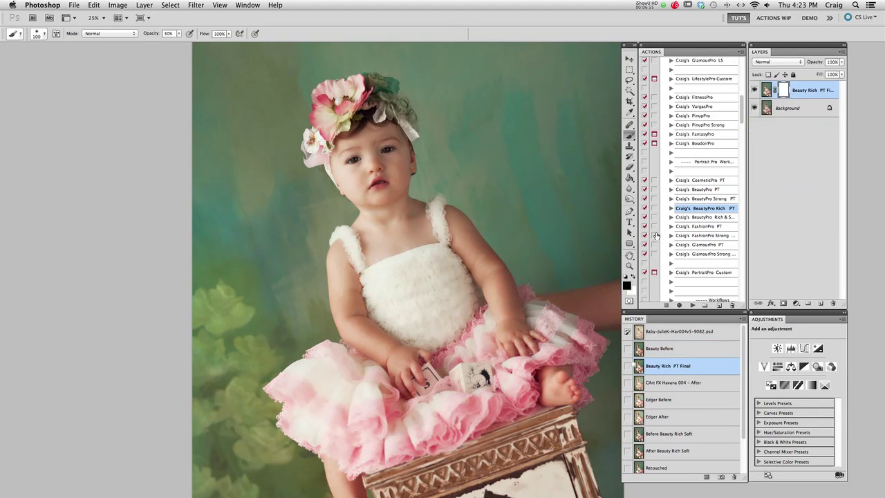
- Run the CArtFX Havana V - 004 action from the CraigsArt FX Havana V2 set on the retouched baby portrait
scroll(697, 190, "up", 10)
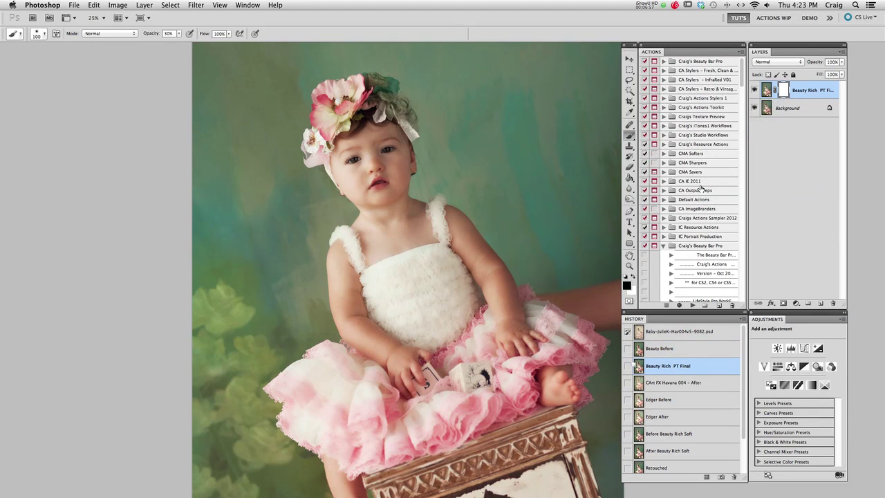
scroll(705, 241, "down", 10)
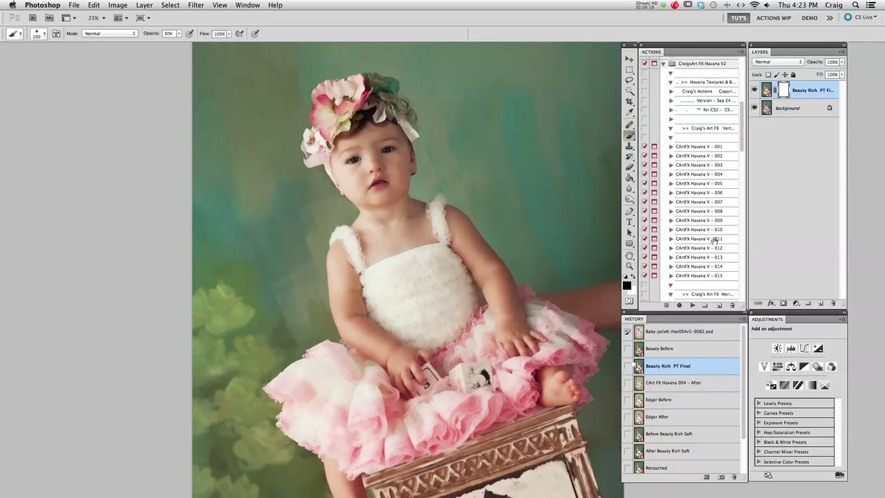
left_click(708, 65)
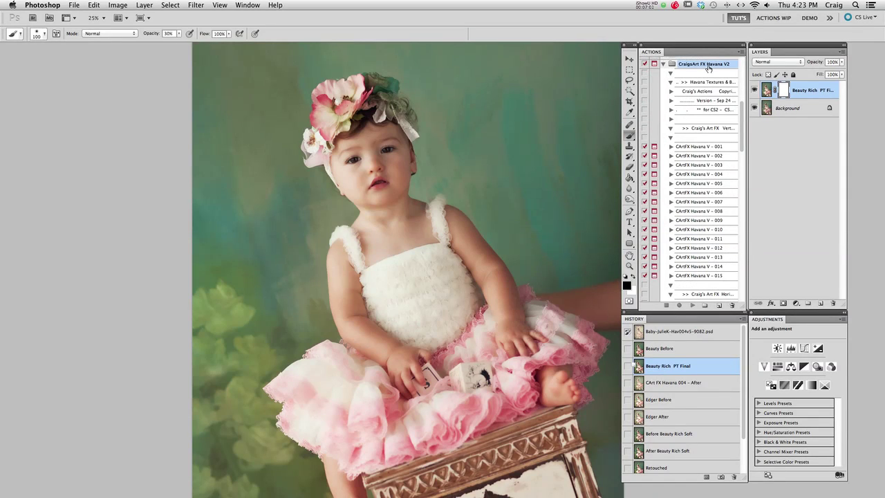
left_click(681, 175)
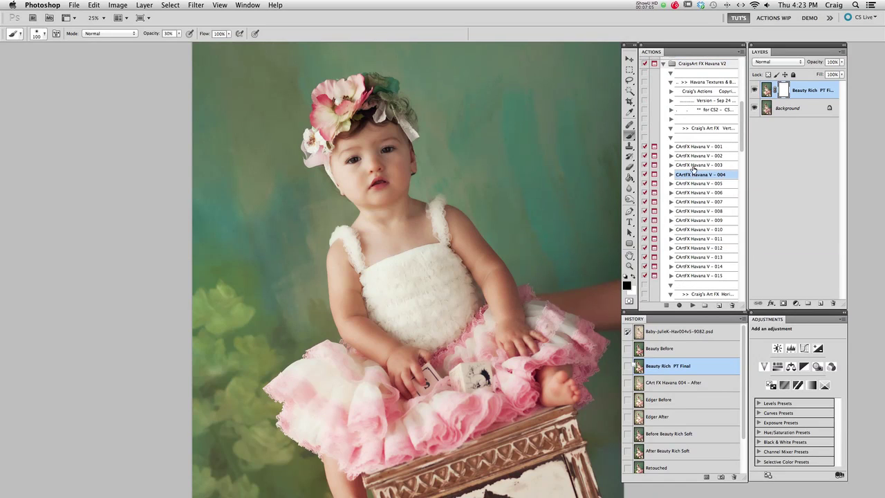
left_click(694, 305)
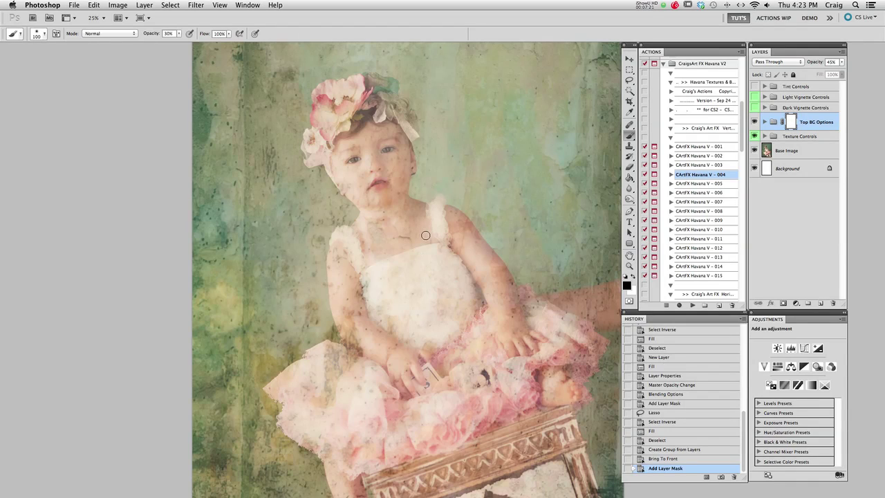
- Return the baby portrait to the Beauty Rich PT Final snapshot in the history
left_click_drag(743, 415, 737, 346)
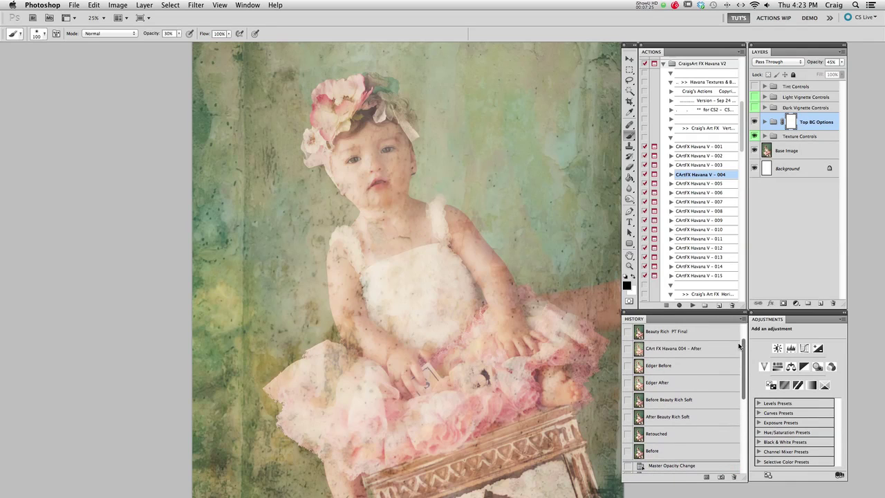
left_click(692, 356)
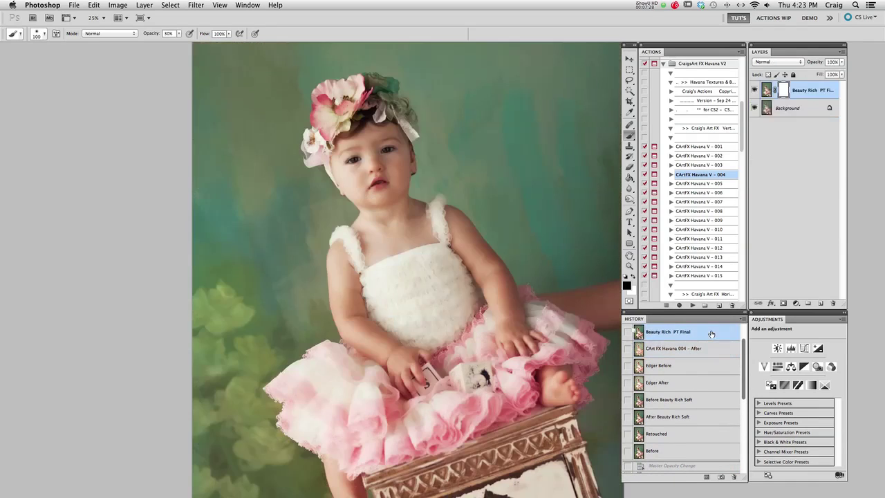
- Compare with the Beauty Rich PT Final snapshot and restore the CArt FX Havana 004 - After snapshot
left_click(710, 334)
left_click(694, 353)
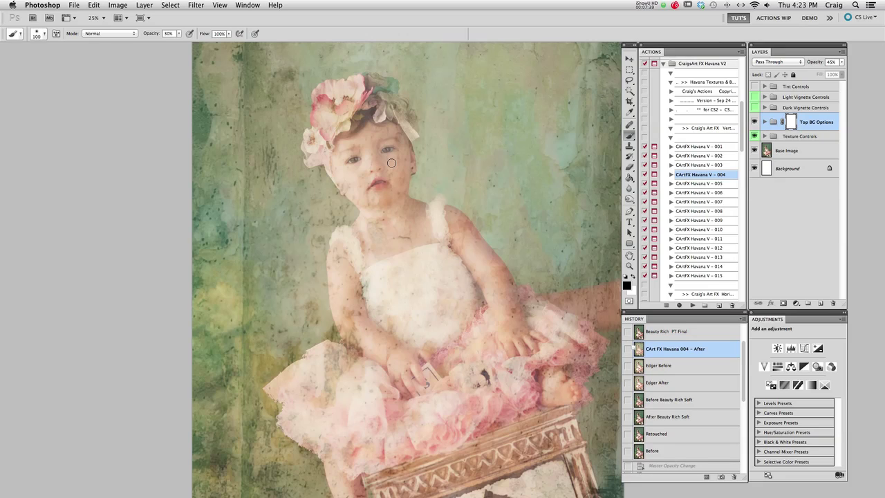
- Enlarge the brush to 1043 px and paint black at 30% opacity on the Top BG Options mask over the baby's face, dress, arms and tutu
left_click_drag(391, 162, 445, 163)
left_click(433, 276)
left_click(484, 282)
left_click(450, 278)
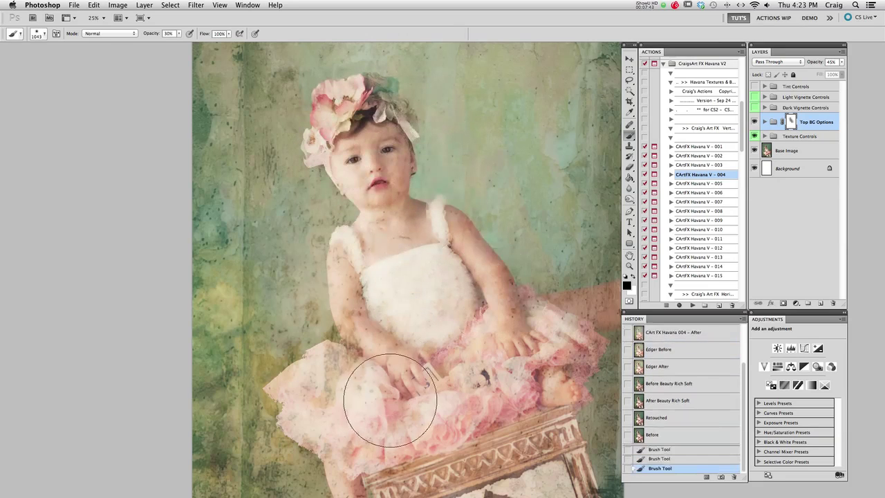
left_click(383, 398)
left_click(429, 254)
left_click(435, 276)
left_click(443, 278)
left_click(354, 159)
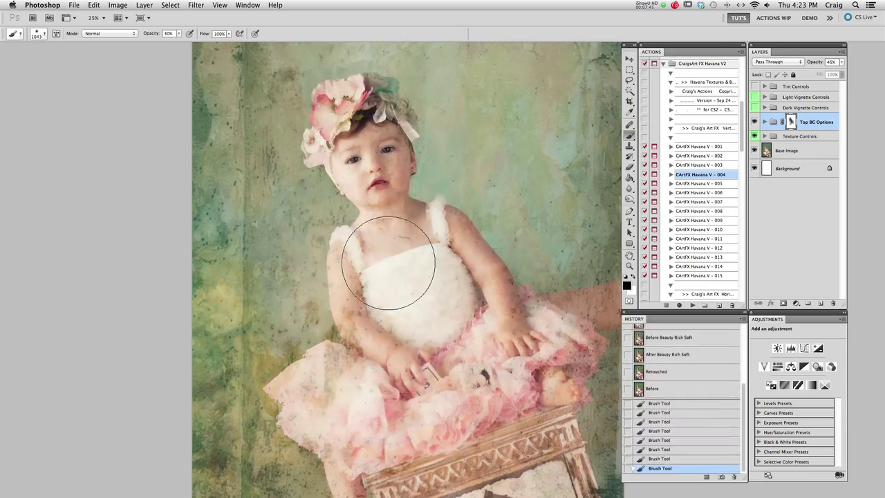
left_click(387, 259)
left_click(570, 356)
left_click(401, 394)
left_click(509, 377)
left_click(409, 353)
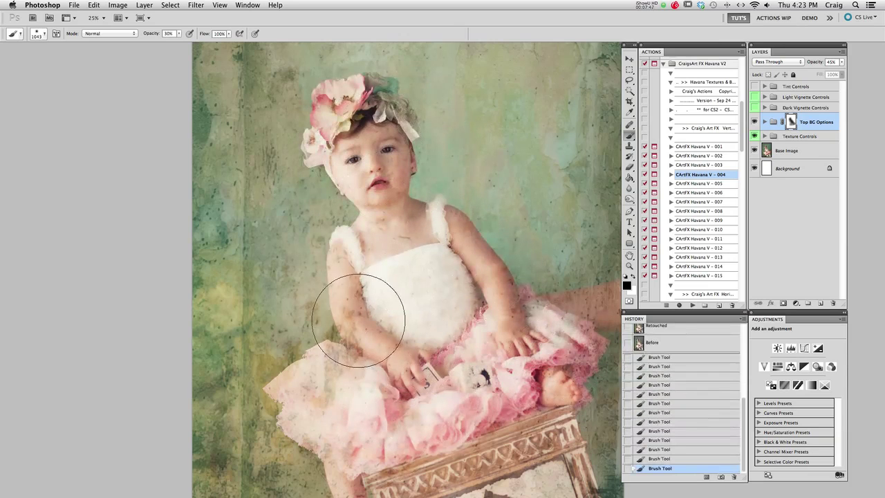
left_click(351, 302, "alt")
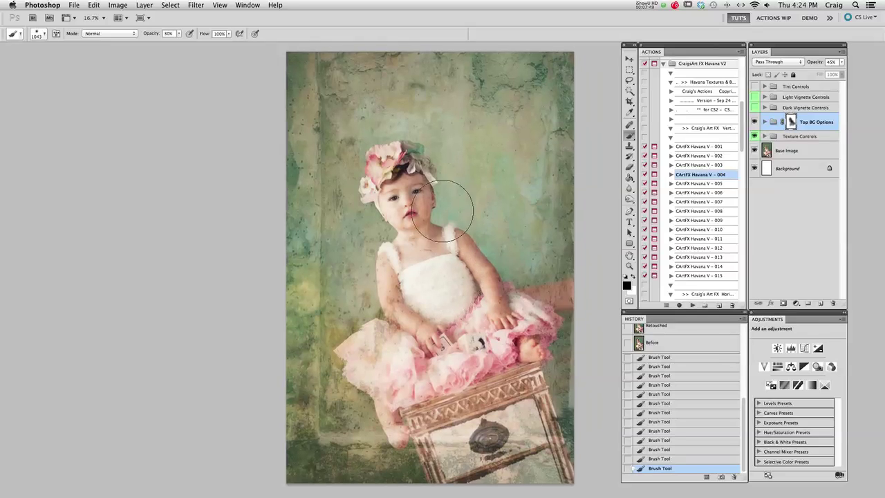
left_click(508, 346)
left_click(460, 387)
left_click(436, 304)
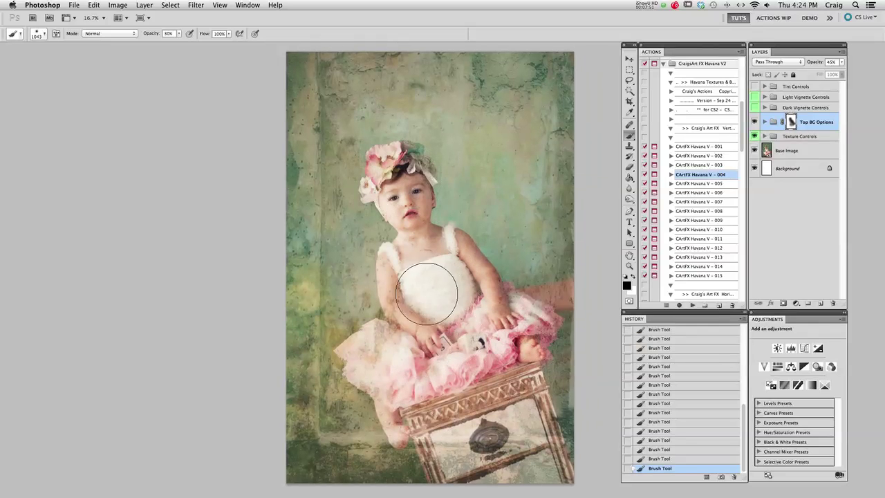
left_click(401, 331)
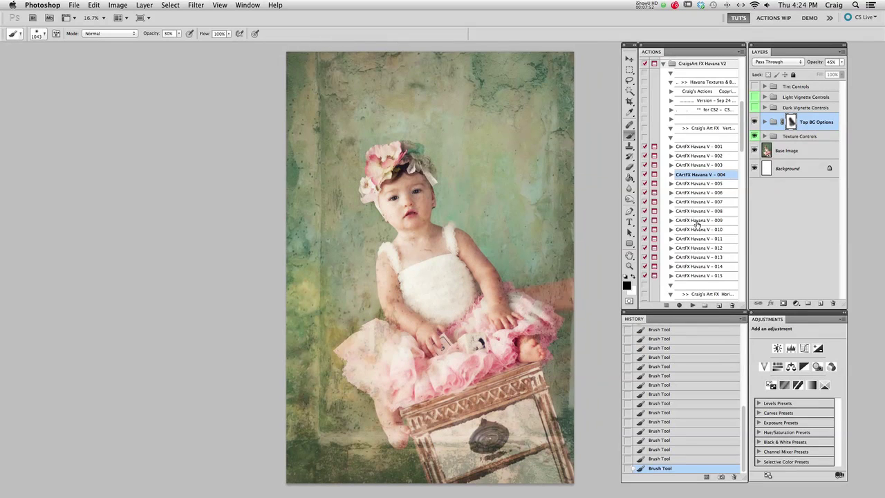
- Expand the Top BG Options and Texture Controls groups and paint the texture options mask black over the baby
left_click(763, 122)
left_click(764, 208)
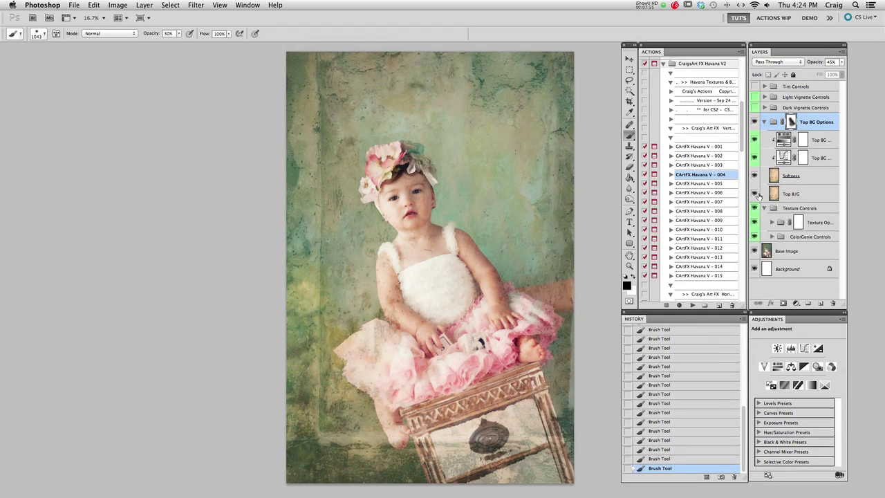
left_click(798, 223)
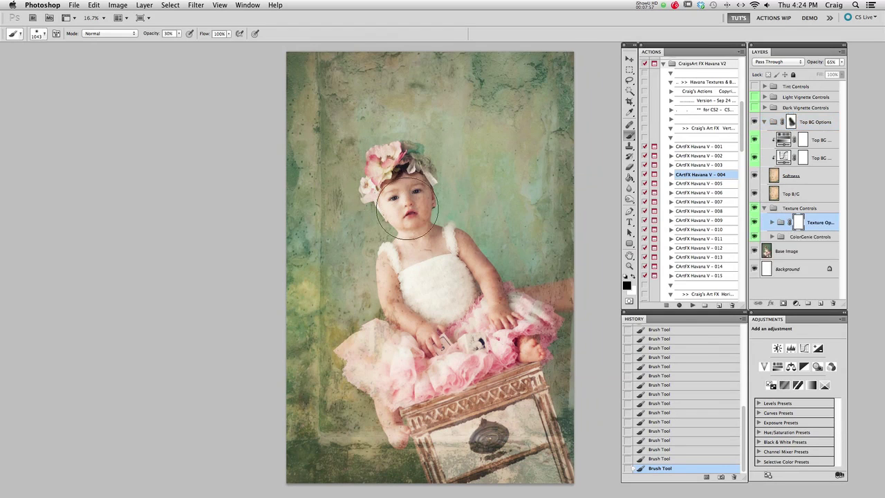
mouse_move(411, 178)
left_mouse_down()
mouse_move(485, 315)
mouse_move(497, 289)
mouse_move(406, 299)
mouse_move(385, 356)
mouse_move(415, 285)
mouse_move(404, 342)
mouse_move(402, 263)
mouse_move(395, 366)
mouse_move(423, 281)
mouse_move(402, 172)
mouse_move(452, 254)
mouse_move(439, 233)
mouse_move(494, 290)
left_mouse_up()
- Inspect the baby up close and compare the Base Image layer alone with the textured result
left_click(480, 310, "super")
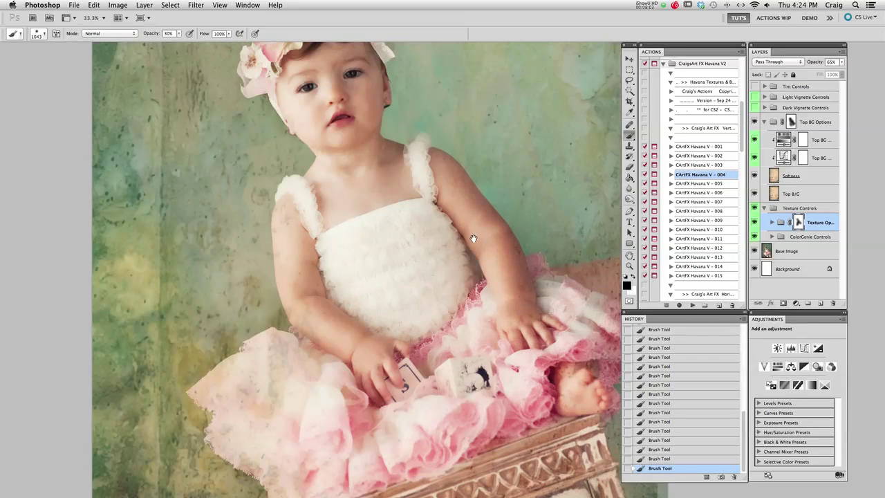
left_click_drag(473, 238, 482, 329)
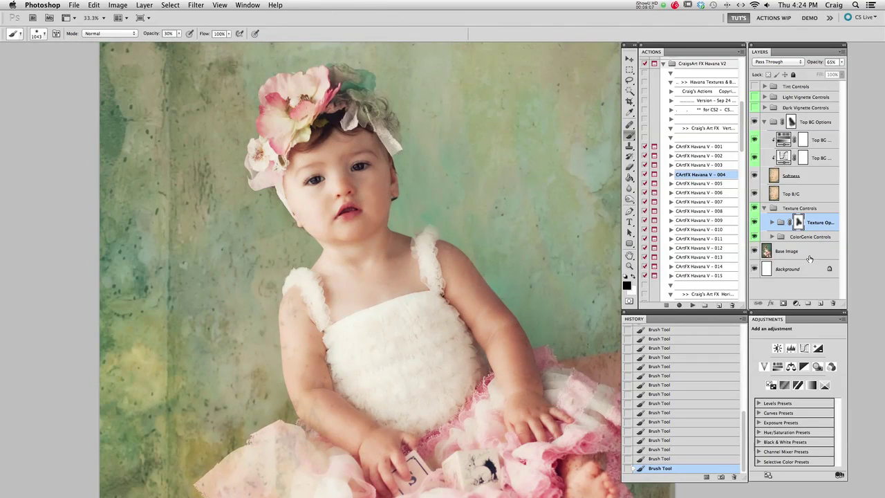
left_click(753, 253)
left_click(754, 253, "alt")
left_click(753, 253, "alt")
left_click(753, 253, "alt")
- Hide and show the Top B/G layer and the Softness layer in turn to compare their effects on the portrait
left_click(453, 208, "alt")
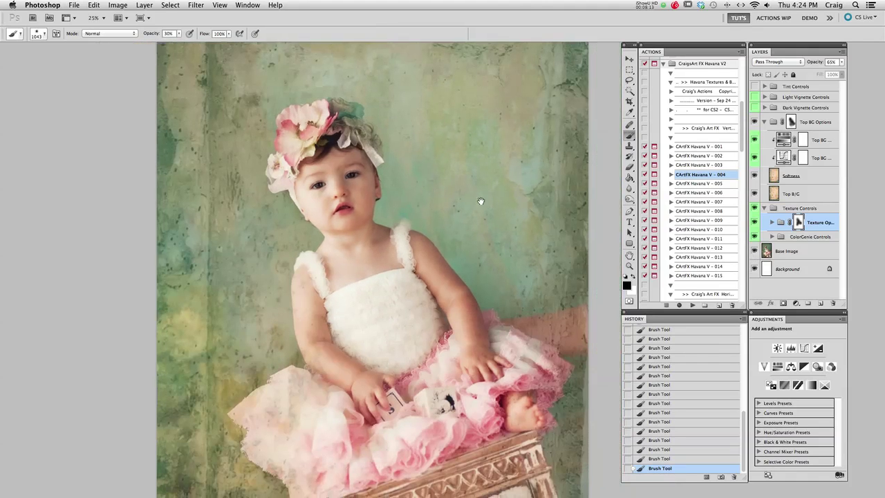
left_click(754, 194)
left_click(755, 194)
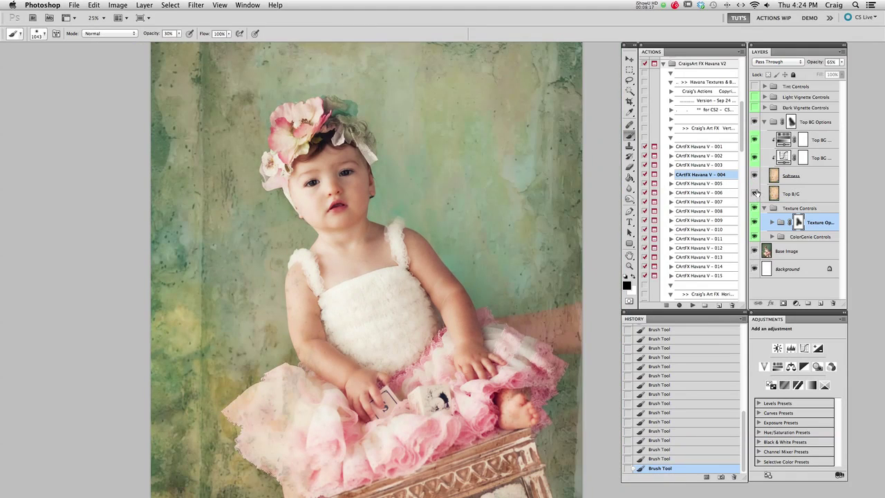
left_click(754, 177)
left_click(754, 177)
- Reopen the Top BG Options group and check the background texture with and without the Softness layer
left_click(808, 123)
left_click(765, 122)
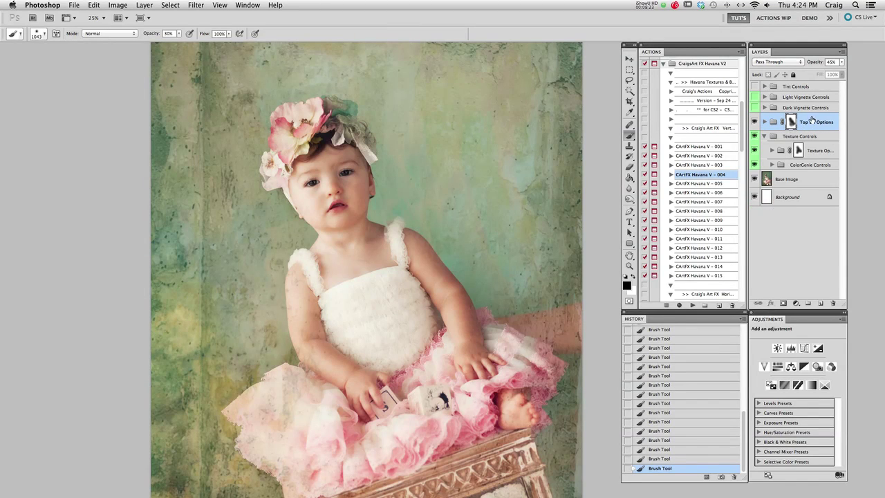
left_click(764, 122)
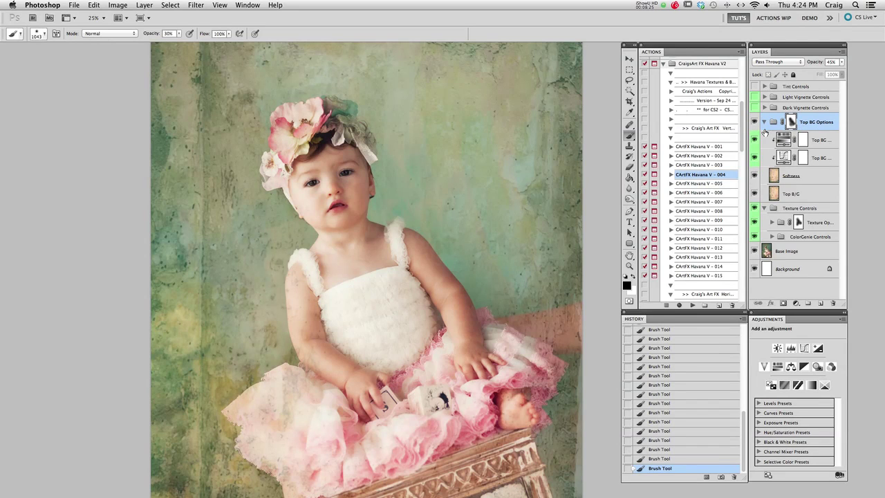
left_click(754, 176)
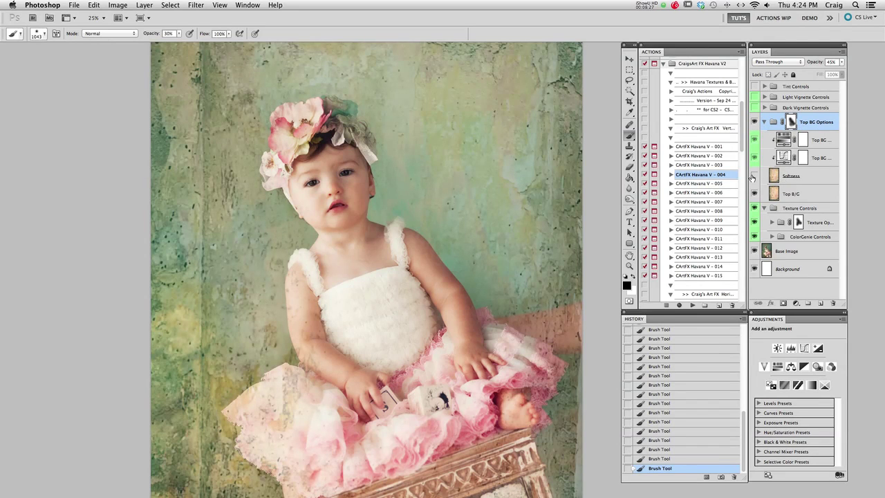
left_click(754, 176)
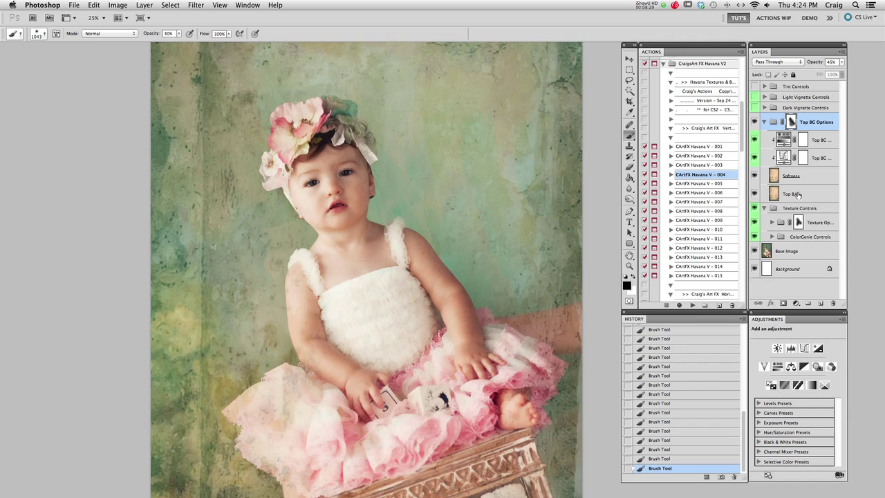
left_click(754, 176)
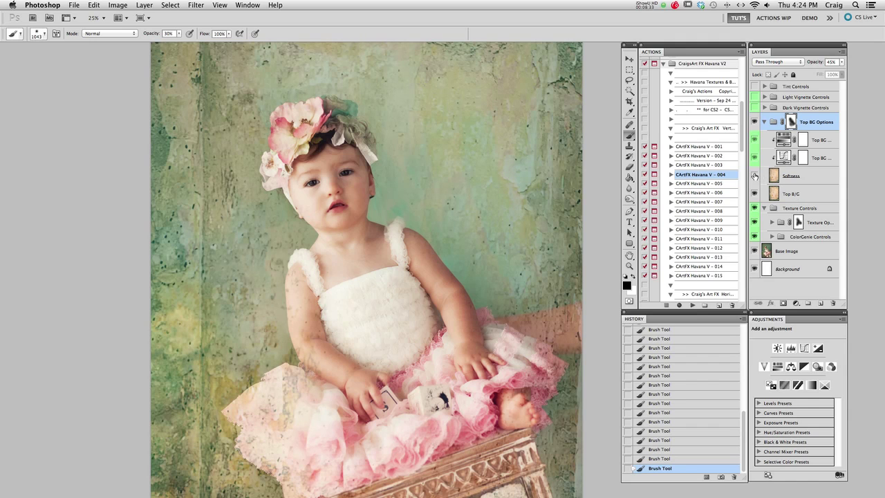
left_click(753, 176)
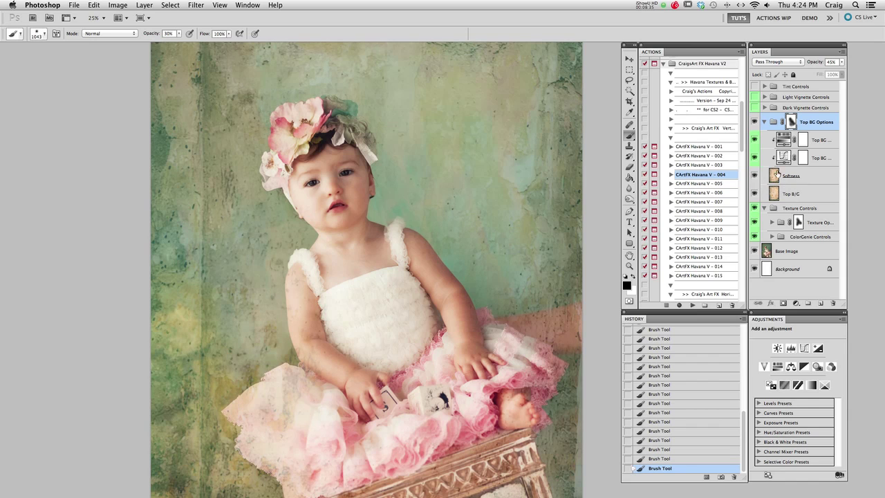
- Raise the opacity of the Softness layer and collapse the Top BG Options and Texture Controls groups
left_click(814, 176)
left_click(840, 62)
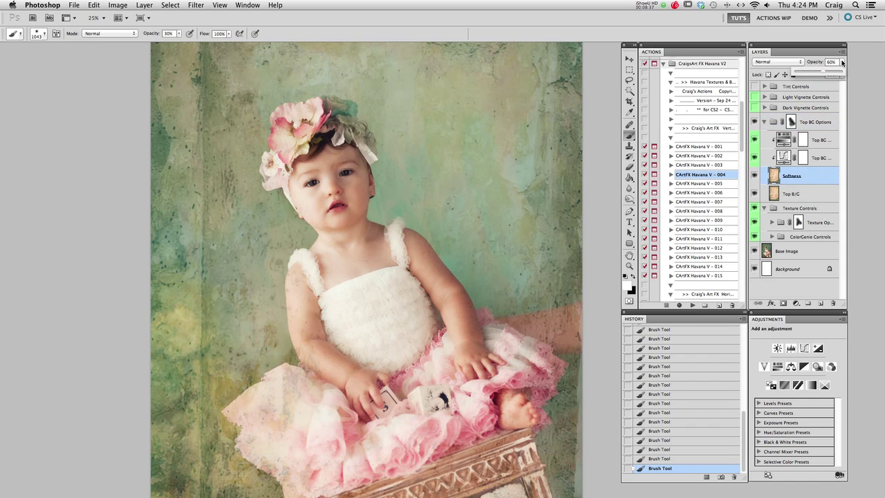
left_click_drag(823, 74, 832, 74)
left_click(762, 122)
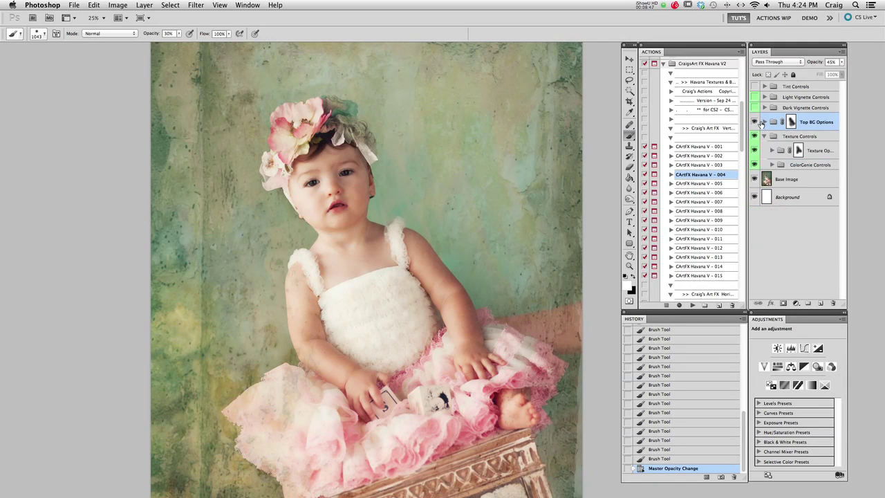
left_click(764, 136)
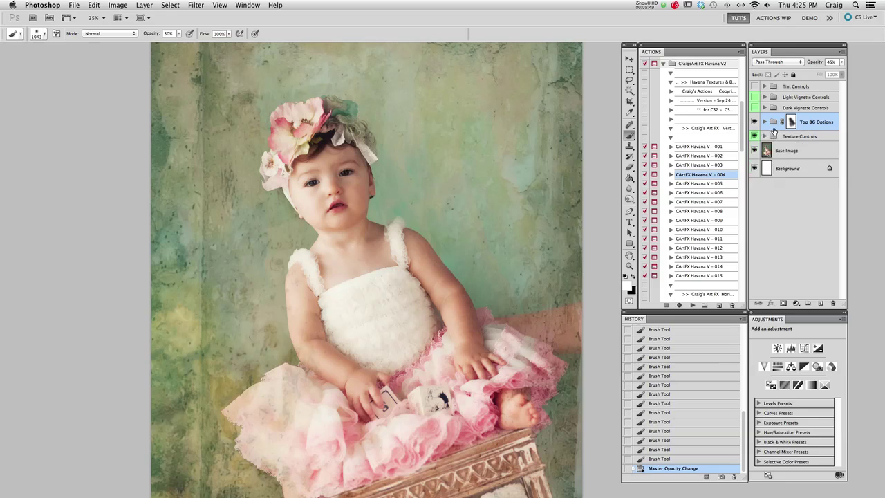
- Turn on the Tint Controls group and set the Tint layer's opacity to 30%
left_click(764, 86)
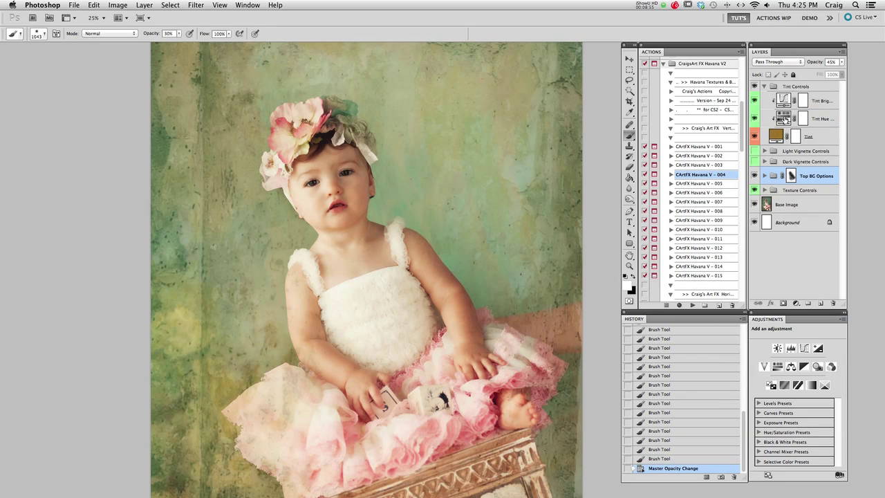
left_click(764, 87)
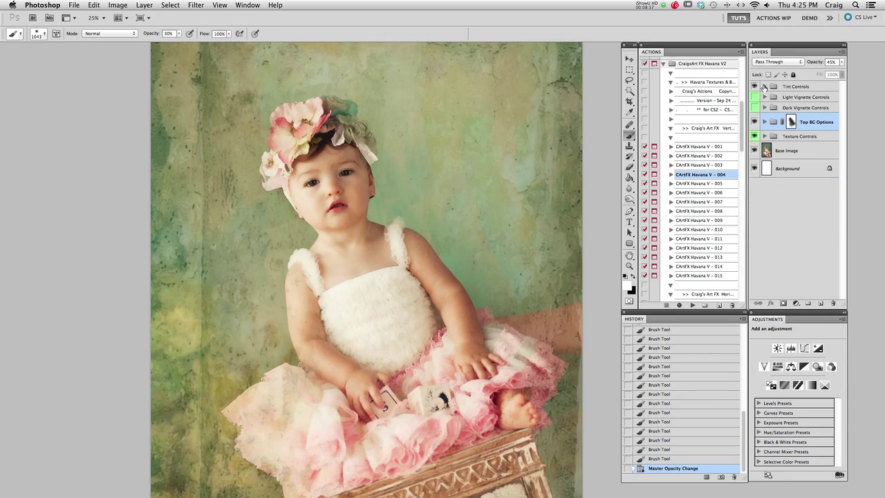
left_click(765, 86)
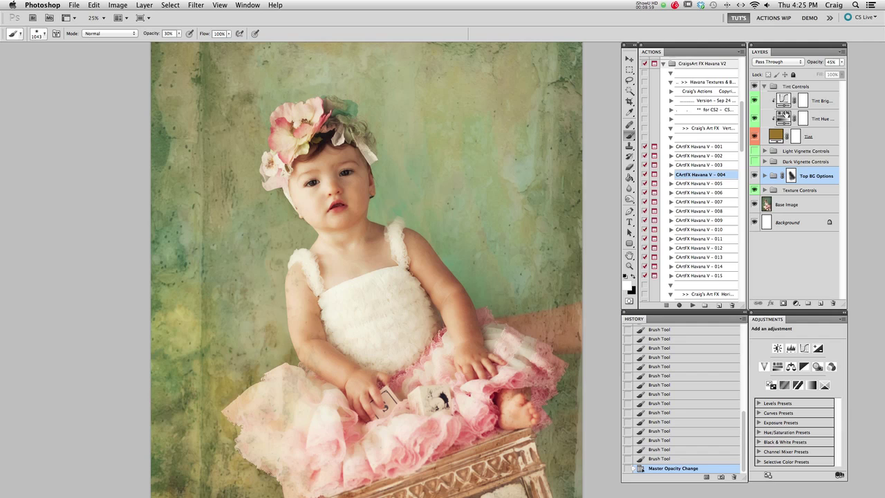
left_click(815, 138)
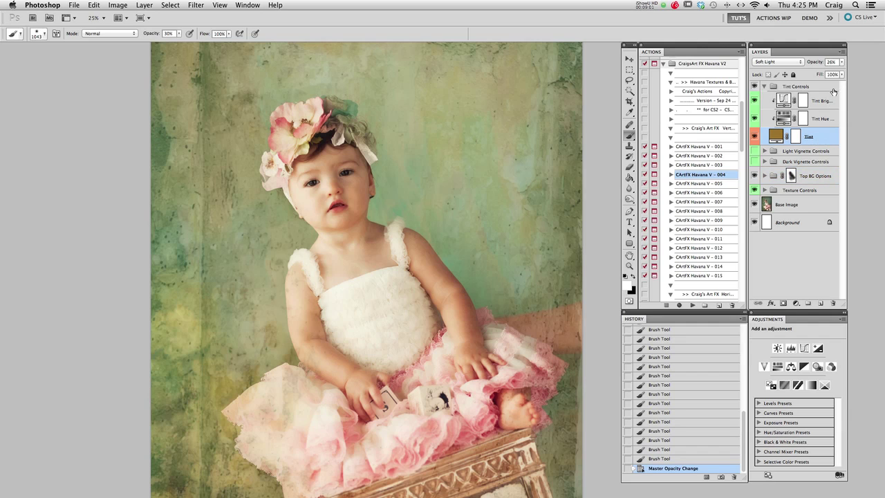
left_click(841, 62)
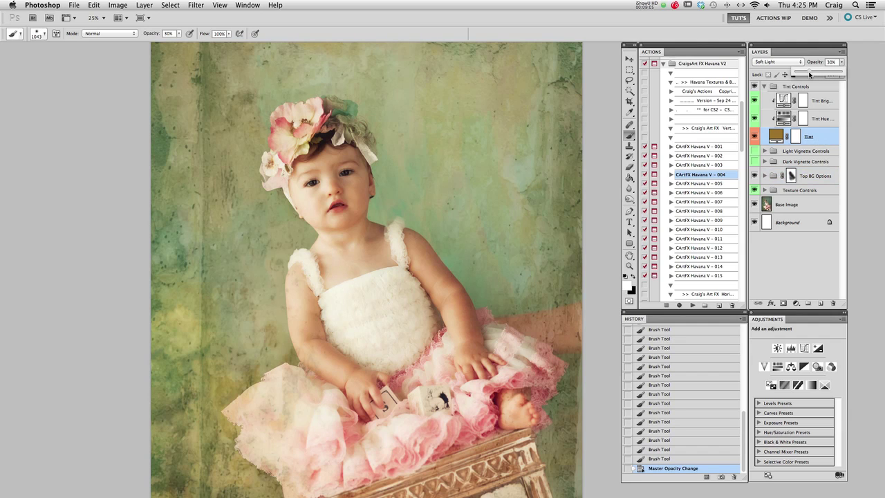
- Set the hue of the Tint Hue/Saturation adjustment layer to -36 and collapse the Tint Controls group
left_click(820, 123)
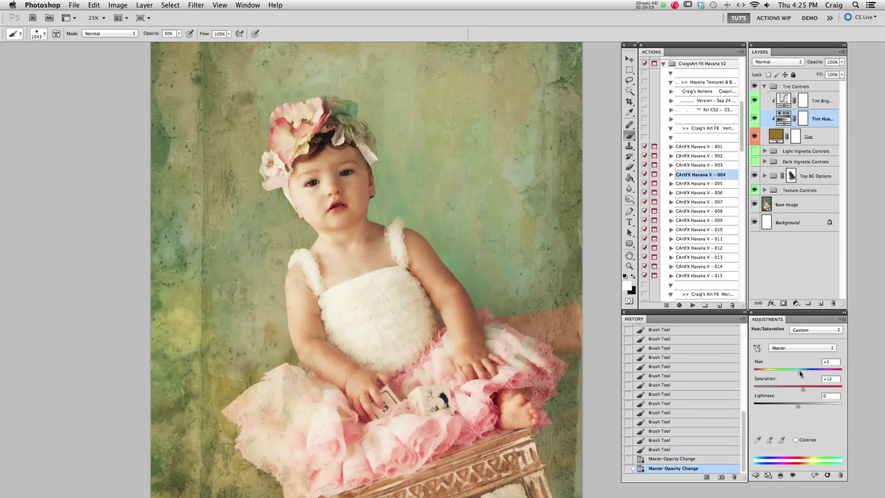
left_click_drag(799, 372, 782, 373)
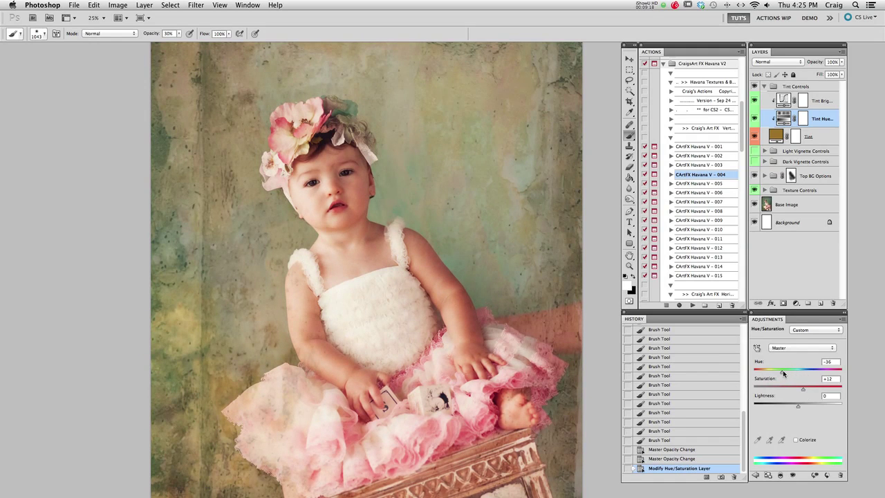
left_click(764, 85)
- Show the Base Image layer alone and restore all layers to compare the portrait before and after texturing
left_click(753, 151, "alt")
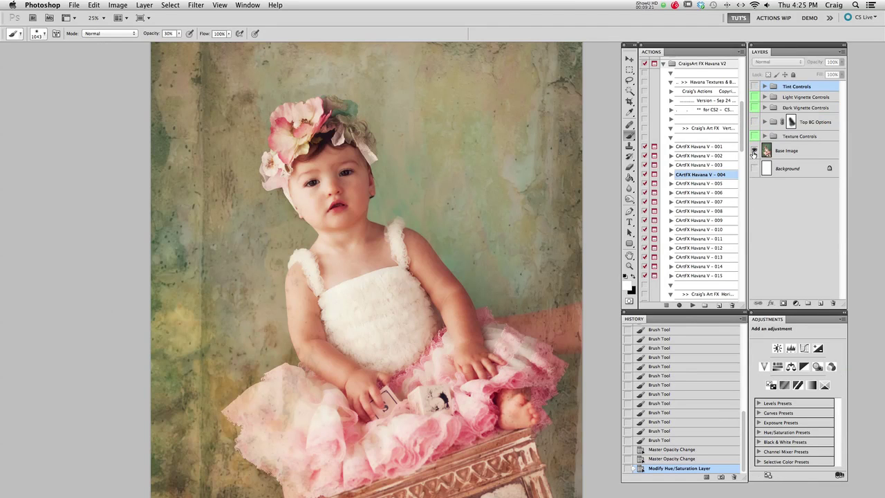
left_click(753, 152, "alt")
left_click(754, 151, "alt")
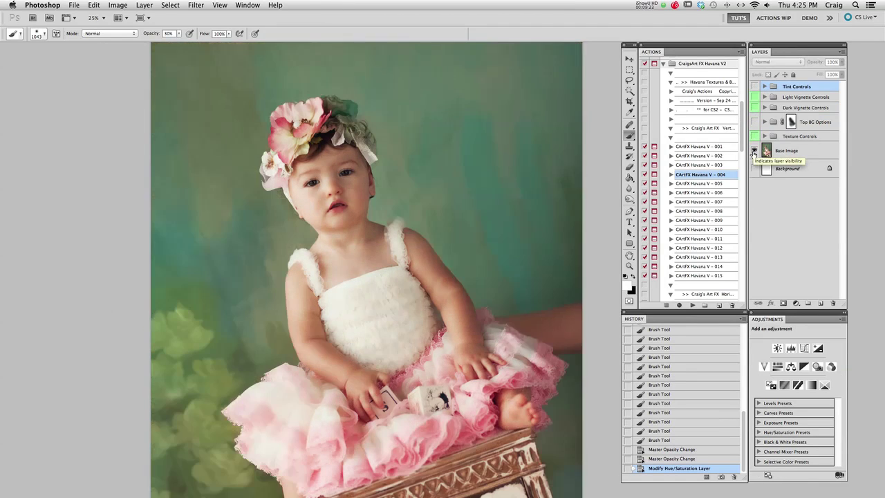
left_click(753, 152, "alt")
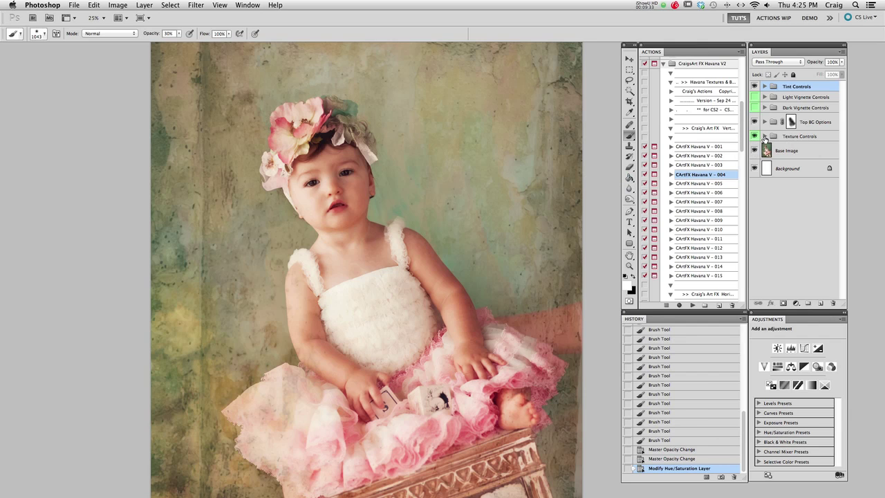
- Lighten the Curves layer in ColorGenie Controls by setting a point at input 34 to output 66, and collapse the texture groups
left_click(764, 136)
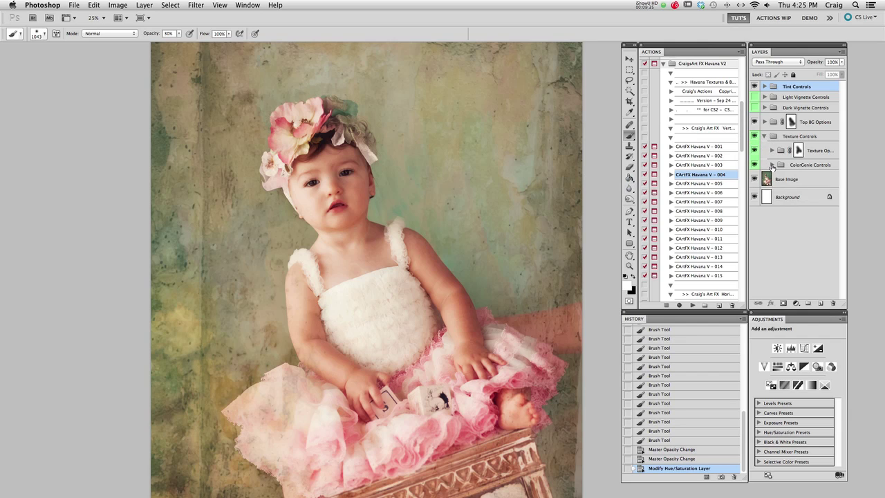
left_click(771, 165)
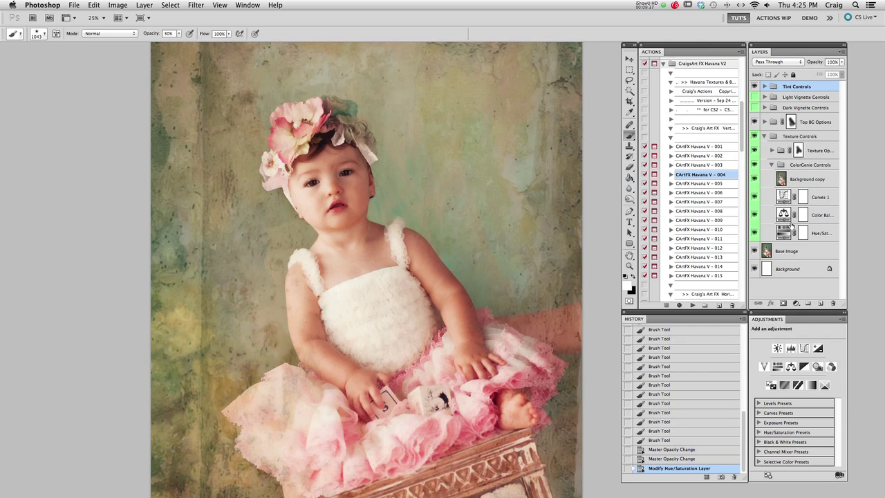
left_click(784, 197)
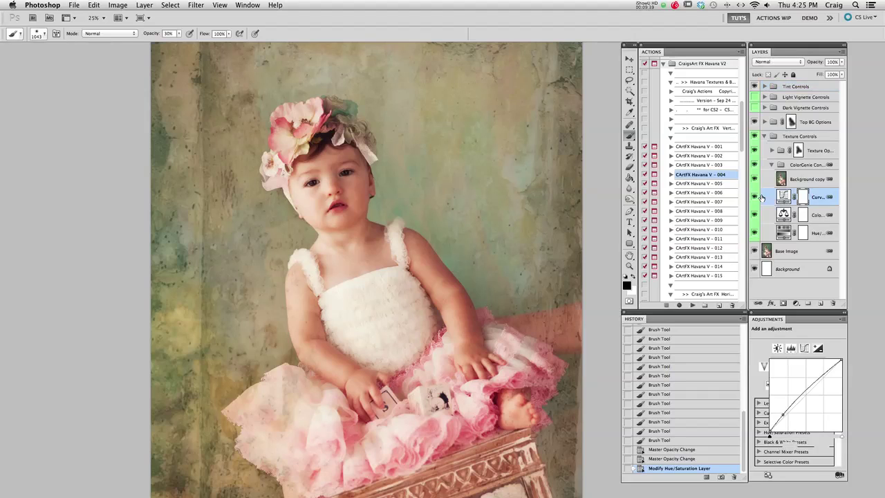
left_click_drag(770, 429, 778, 411)
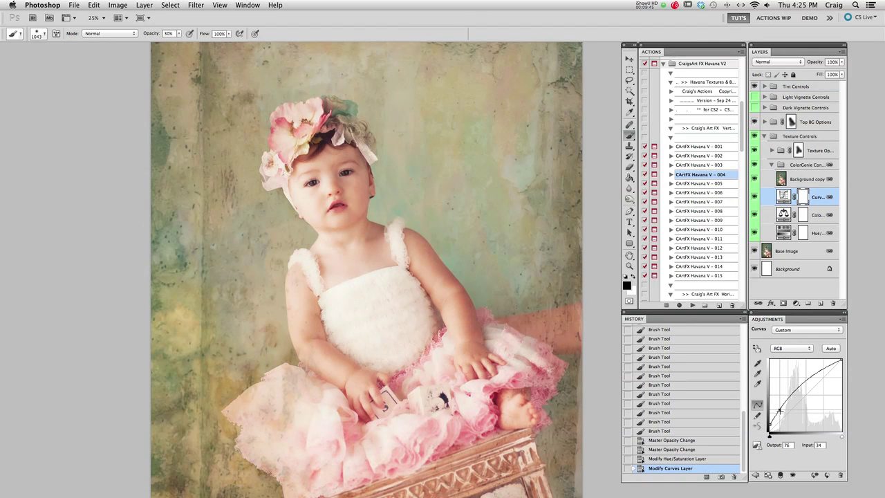
left_click_drag(779, 411, 778, 413)
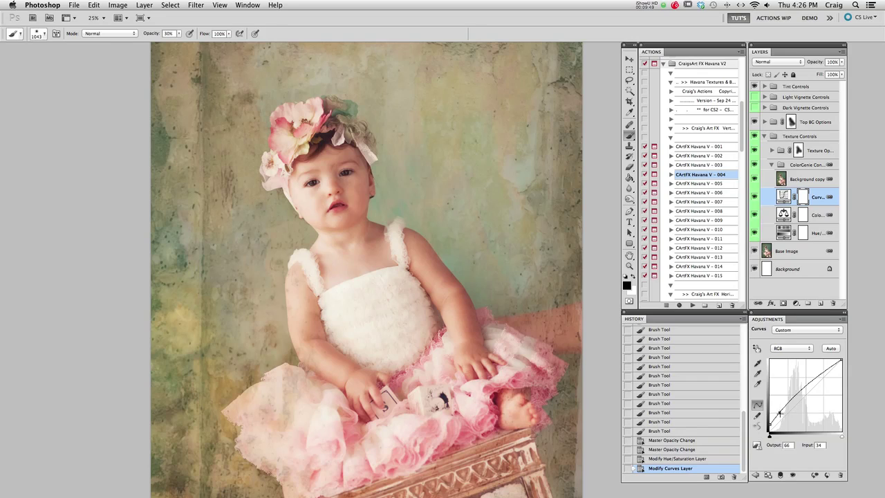
left_click(809, 384)
left_click(772, 165)
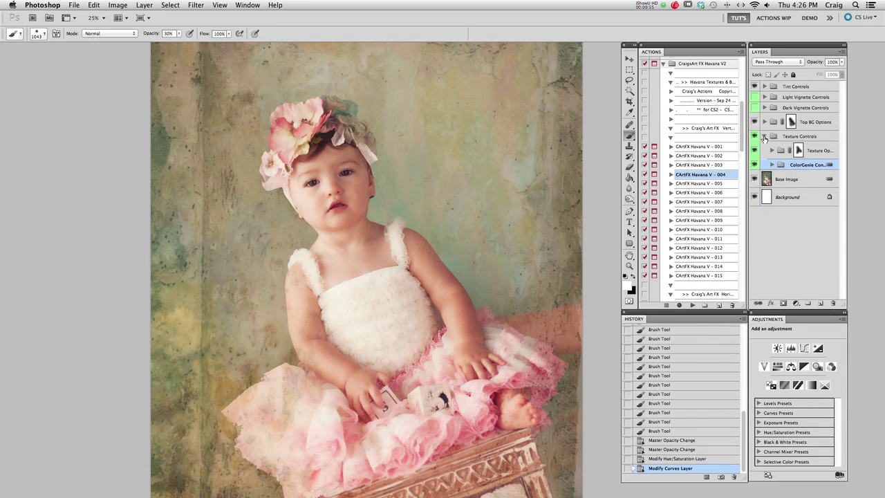
left_click(764, 136)
- Preview the Dark Vignette Controls group on the whole portrait, hide it and show the Light Vignette Controls group
left_click(381, 218, "alt+super")
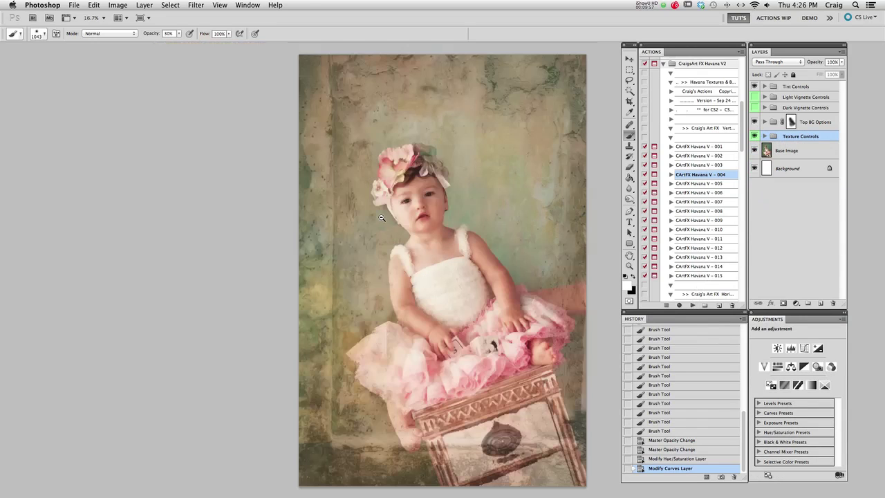
left_click(754, 108)
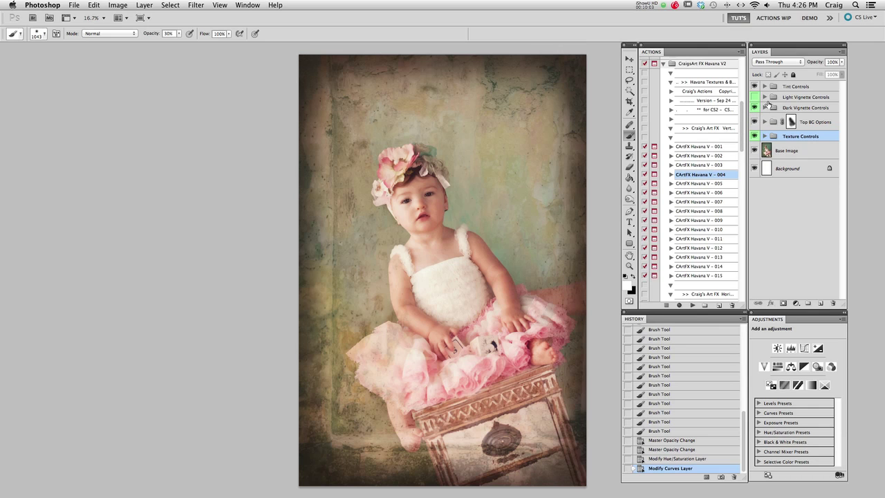
left_click(754, 107)
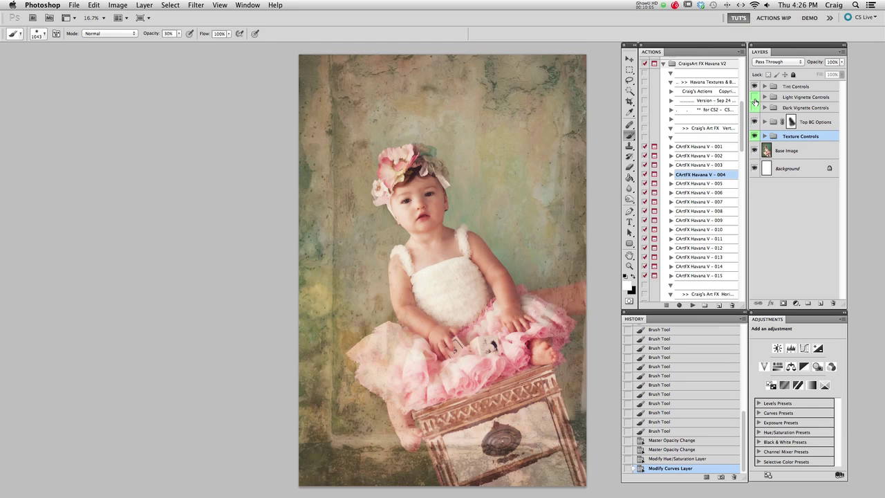
left_click(754, 97)
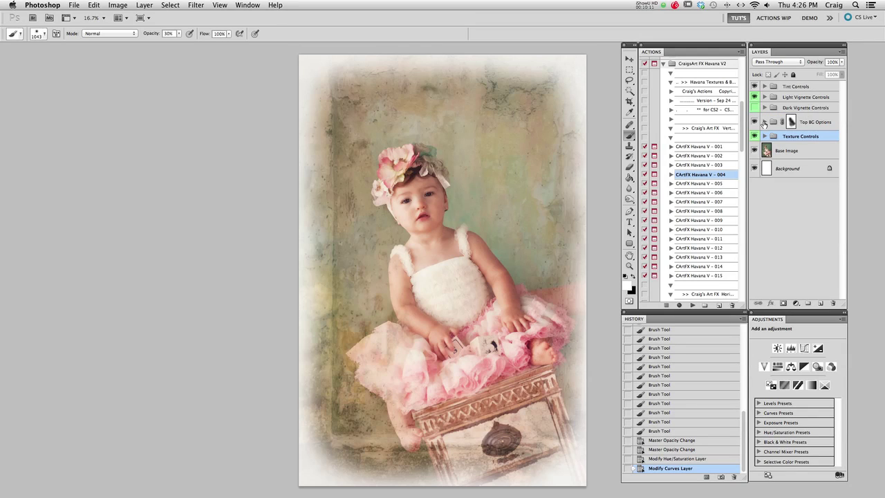
- Raise the curve of the Curves adjustment layer in the Top BG Options group slightly and collapse the group
left_click(764, 123)
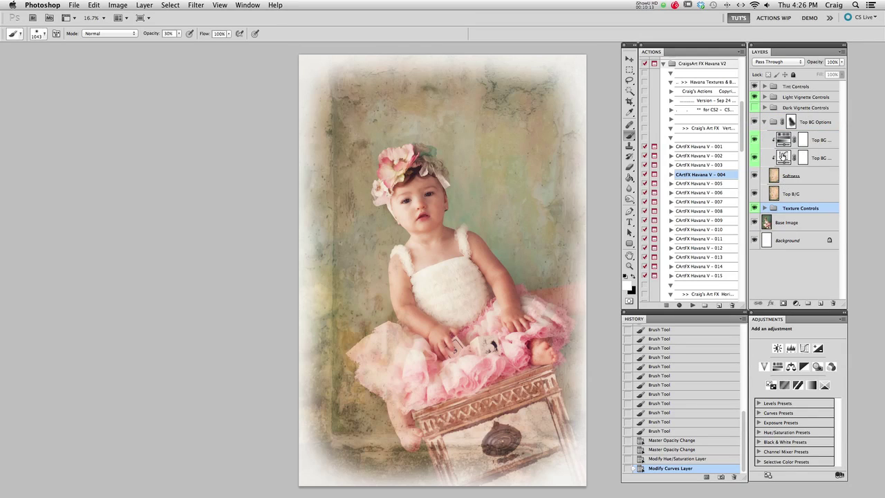
left_click(783, 157)
mouse_move(796, 412)
left_mouse_down()
mouse_move(788, 399)
mouse_move(790, 416)
mouse_move(792, 408)
left_mouse_up()
left_click(763, 122)
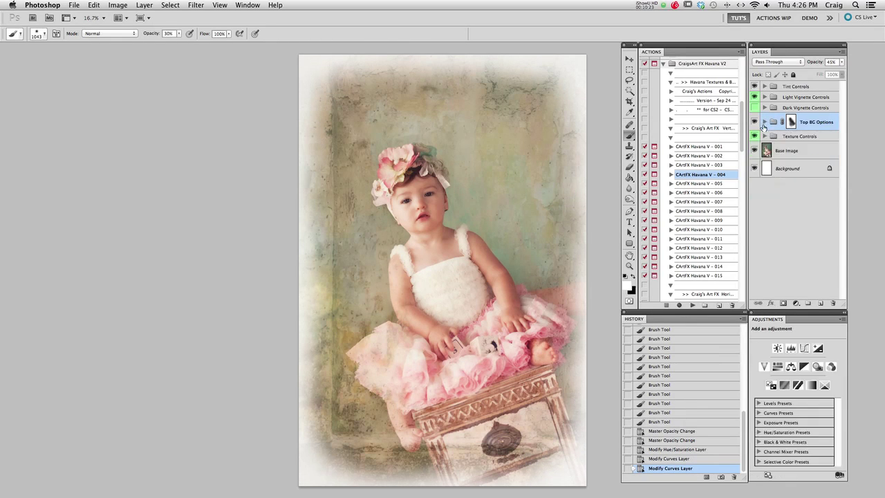
- Show the Dark Vignette Controls group and hide the Light Vignette Controls group
left_click(754, 107)
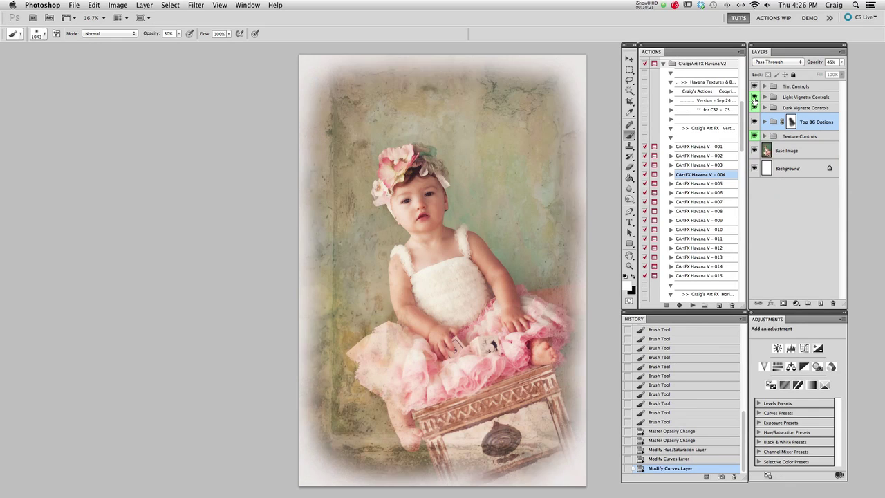
left_click(753, 97)
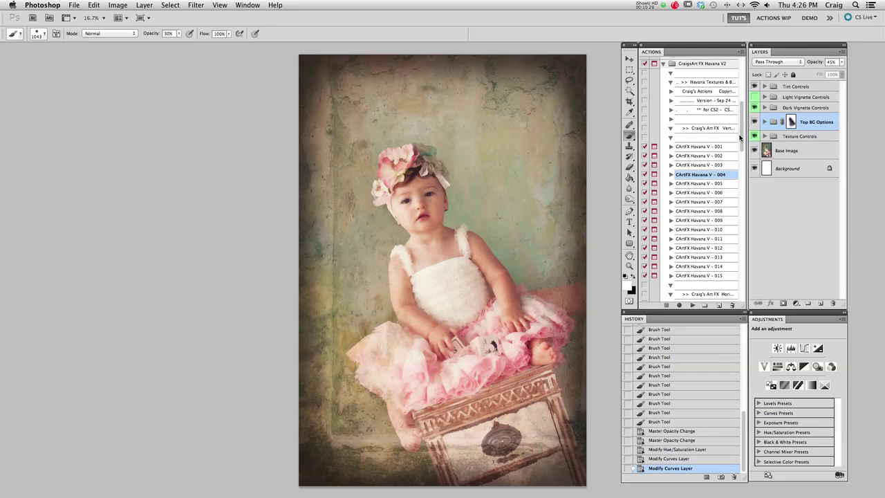
- Look through the Havana action set, from the vertical and horizontal effects and textures to the finishing effects
scroll(743, 139, "up", 1)
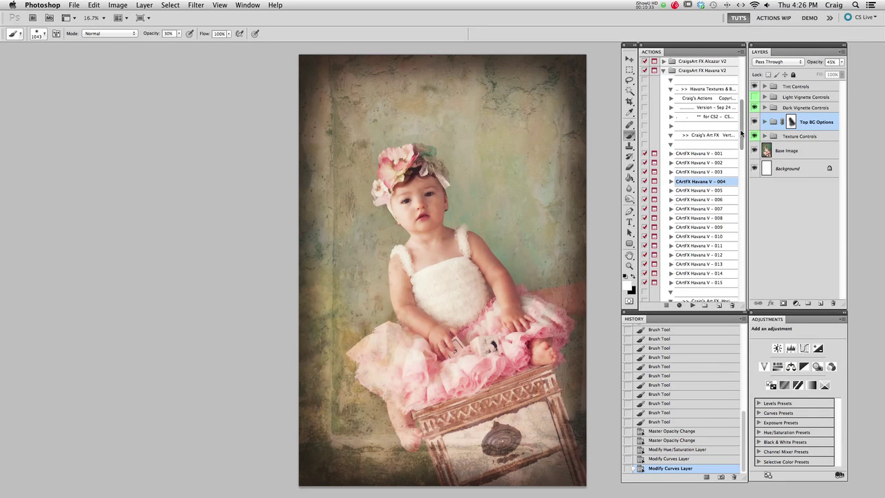
scroll(740, 138, "down", 2)
scroll(740, 137, "down", 1)
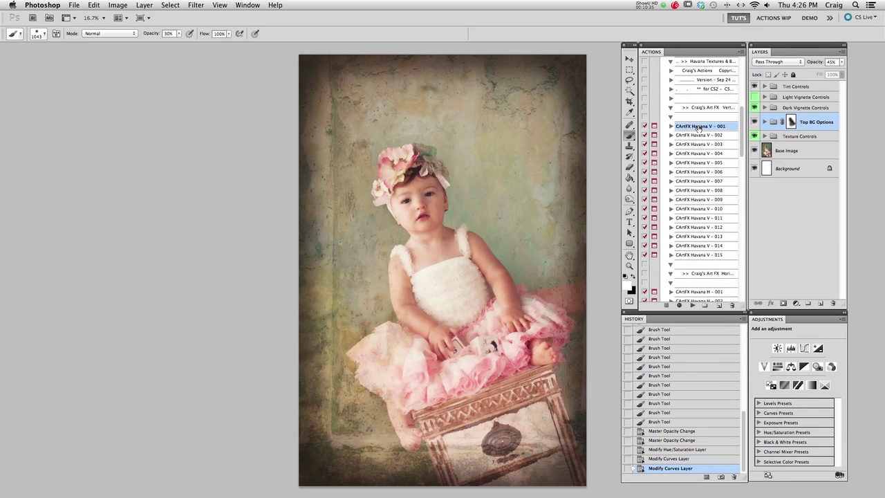
scroll(720, 160, "down", 13)
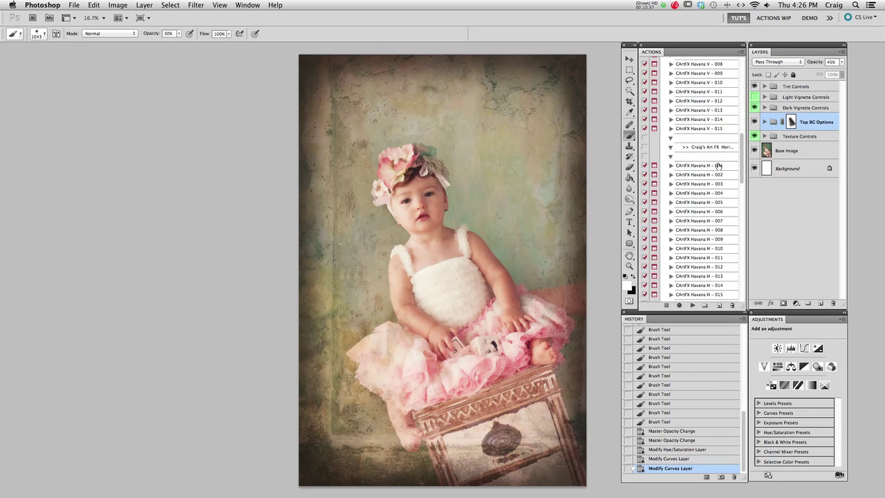
scroll(718, 165, "down", 11)
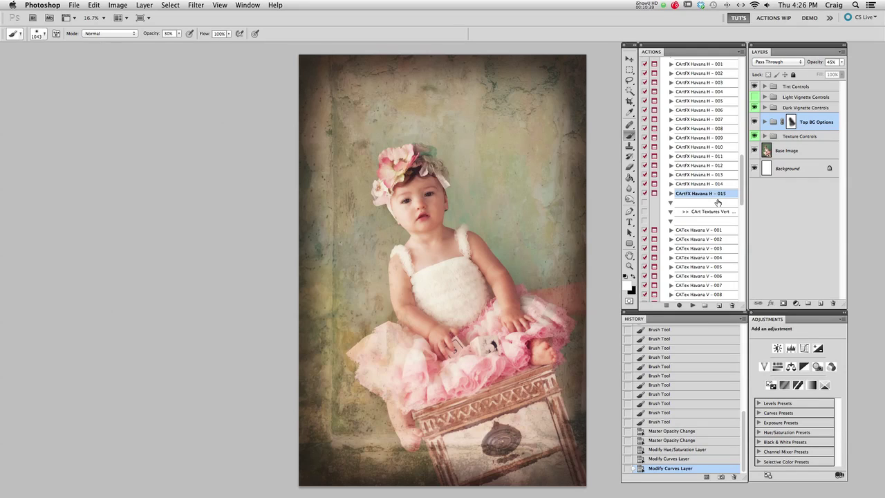
scroll(717, 202, "down", 18)
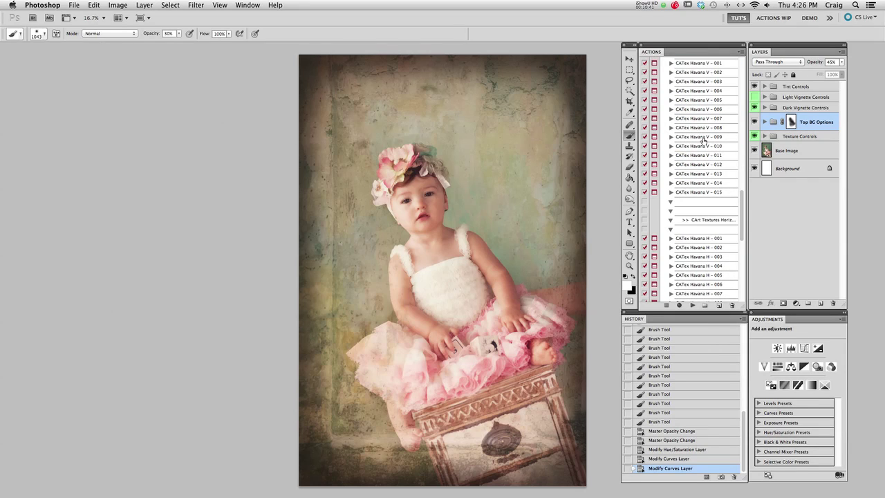
scroll(720, 265, "down", 9)
scroll(720, 264, "down", 12)
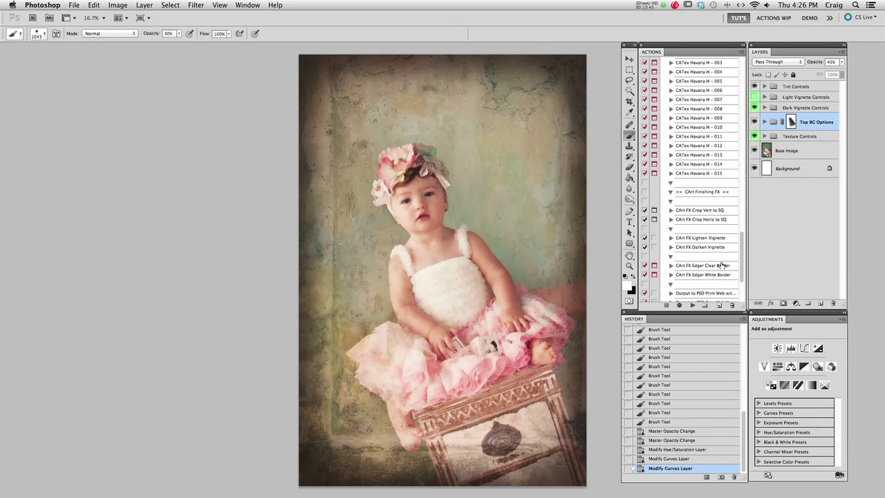
scroll(720, 265, "down", 5)
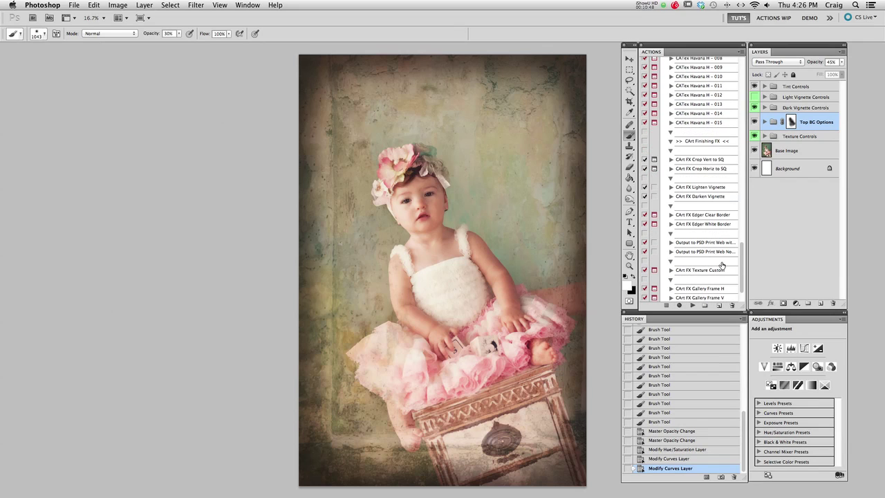
- Run the CArt FX Edger Clear Border action and open GADist-024.TIF from the Desktop's Edges - GraphicAuthority folder as the edge
left_click(703, 216)
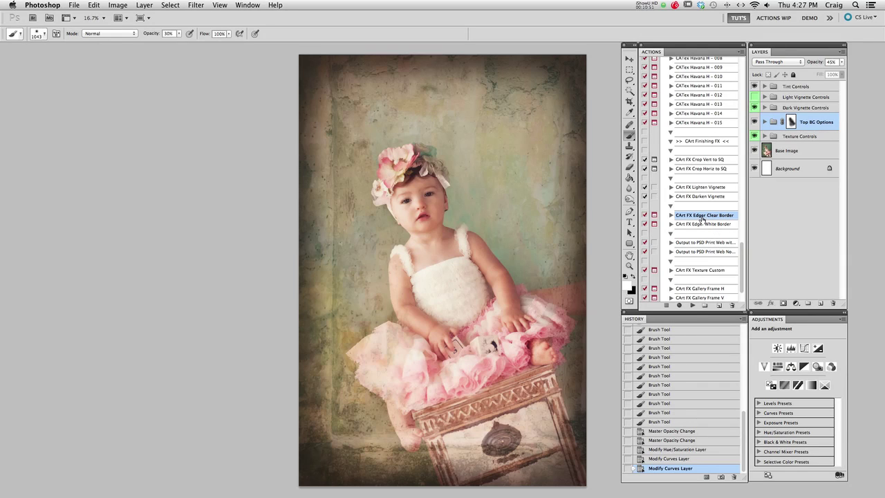
left_click(693, 306)
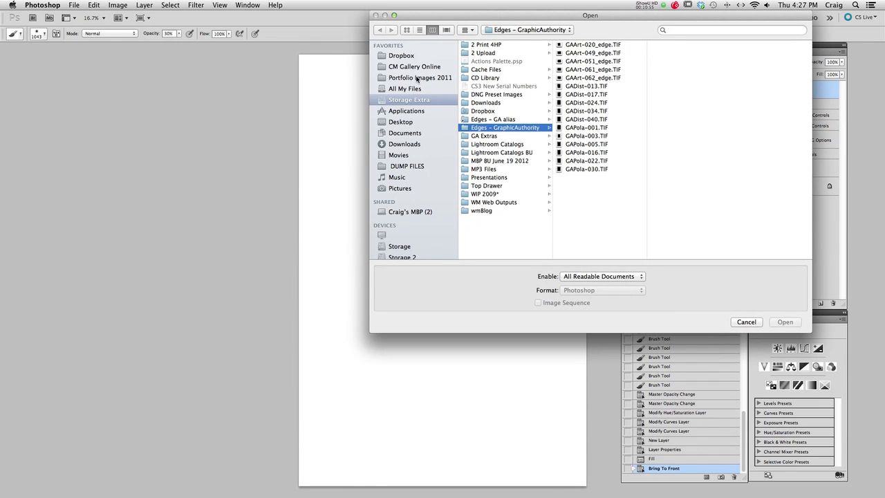
left_click(403, 122)
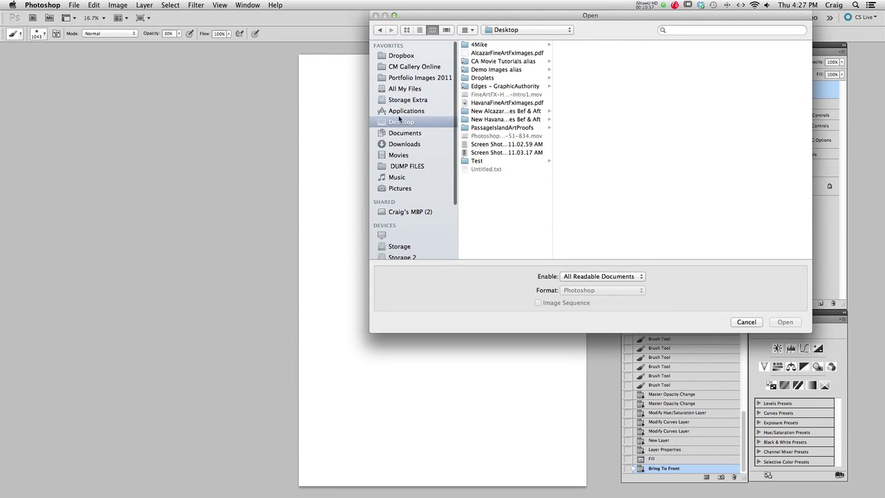
left_click(479, 86)
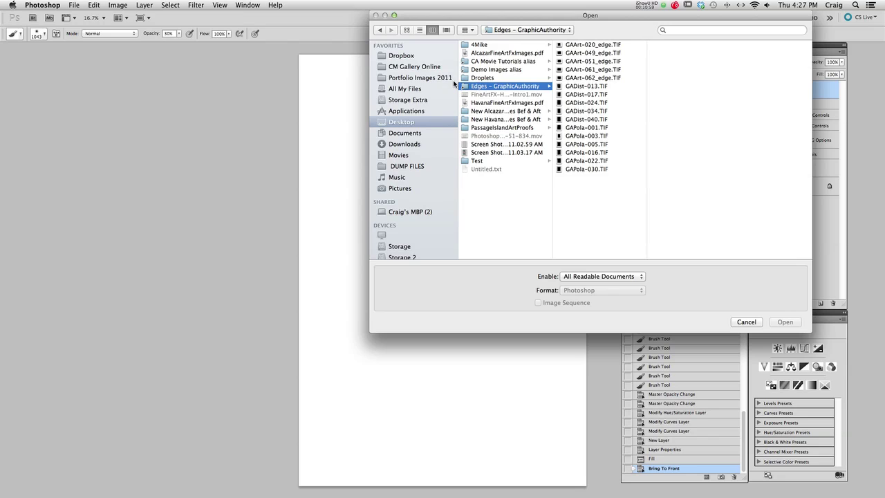
left_click(580, 103)
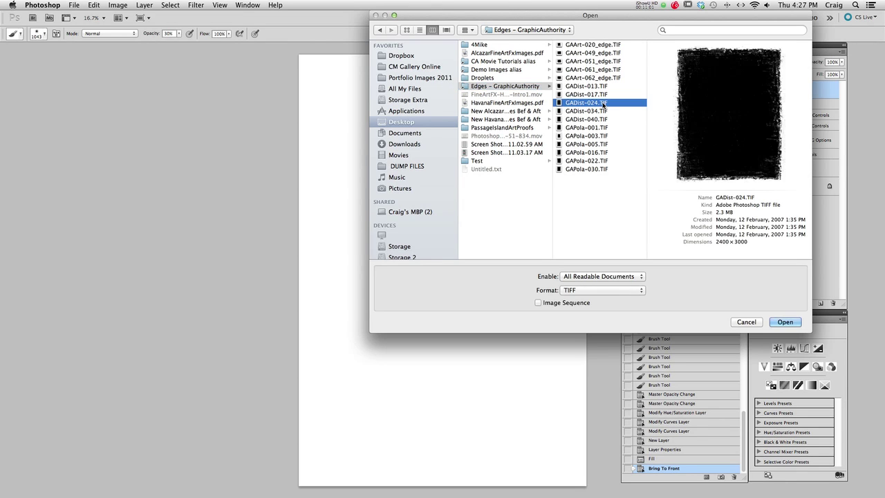
left_click(785, 322)
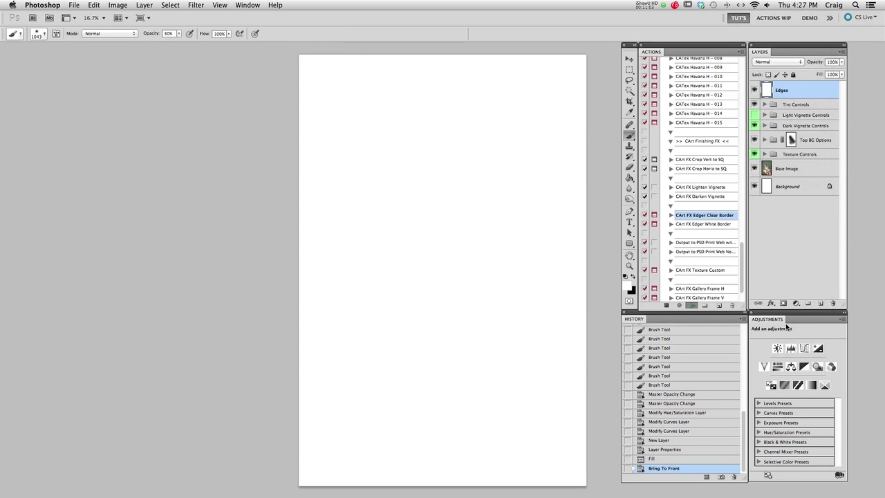
- Resize the edge image to 3744 x 5616 pixels by matching it to the open baby portrait document
key("super+alt+i")
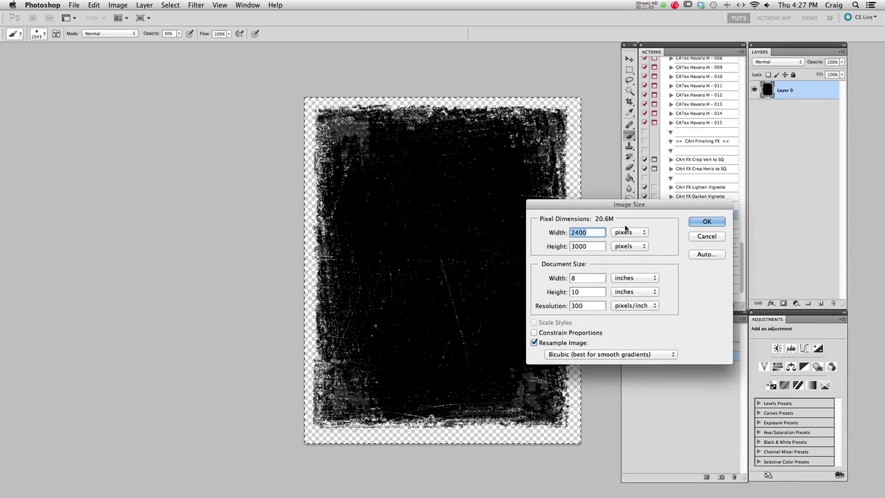
left_click(247, 5)
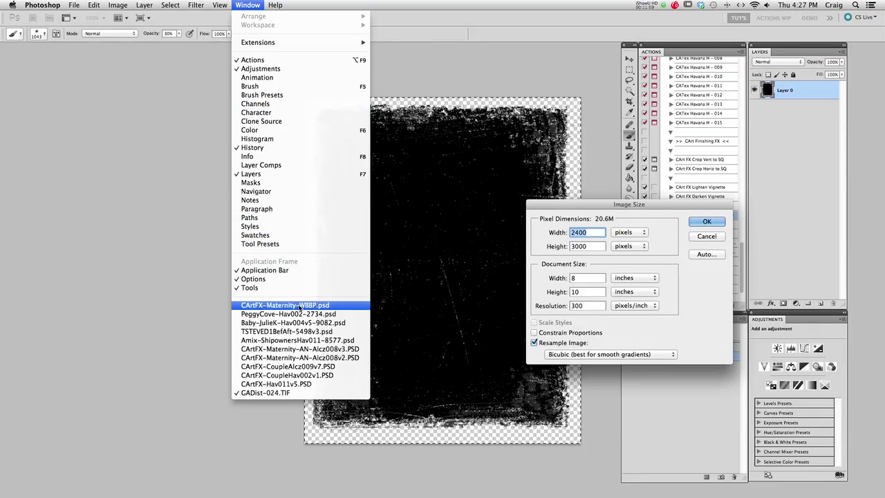
left_click(312, 323)
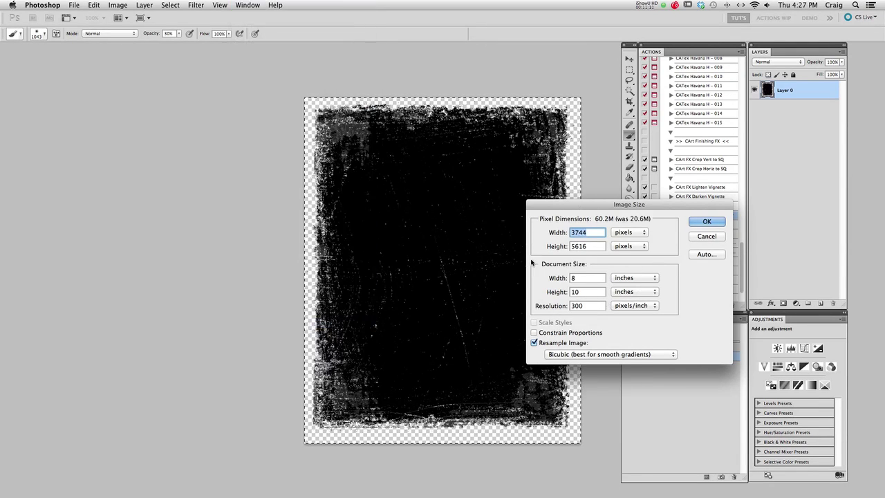
left_click(706, 222)
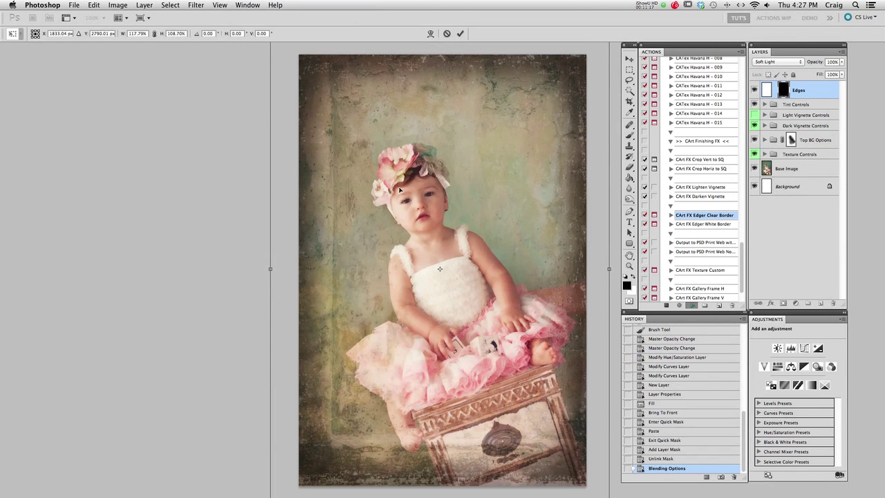
- Scale the Edges mask to about 103.58% width and 105.28% height so the rough border fits the portrait, and apply the transform
left_click(401, 188, "alt")
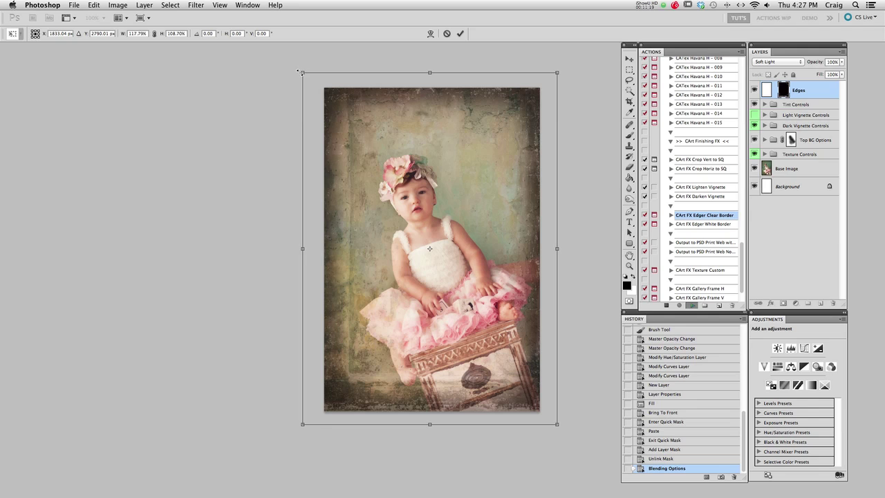
left_click_drag(299, 70, 320, 82)
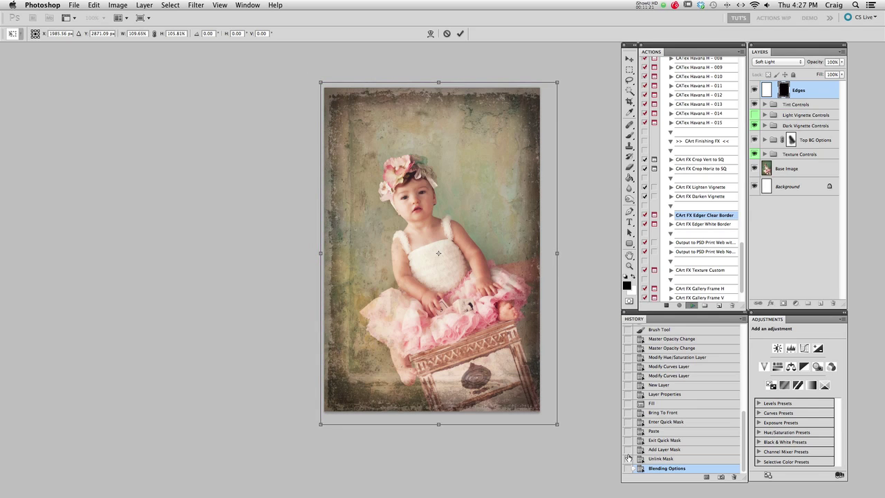
left_click_drag(554, 422, 543, 421)
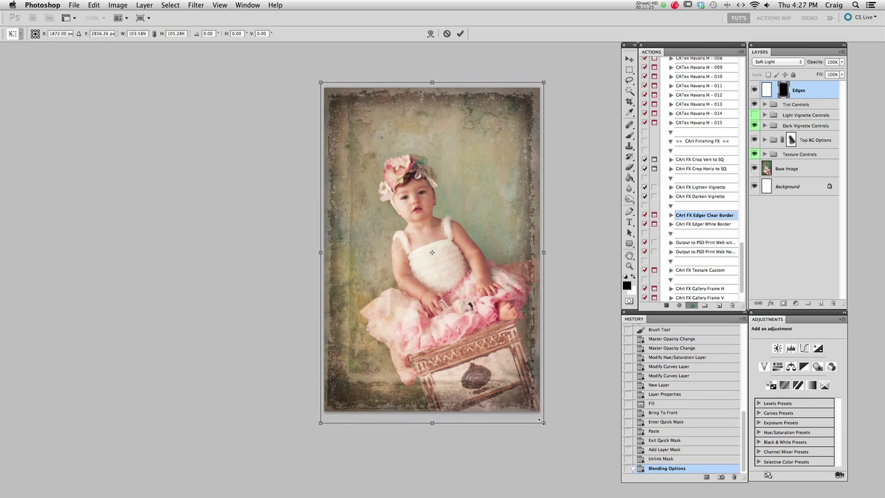
key("Return")
key("b")
left_click(517, 328, "super")
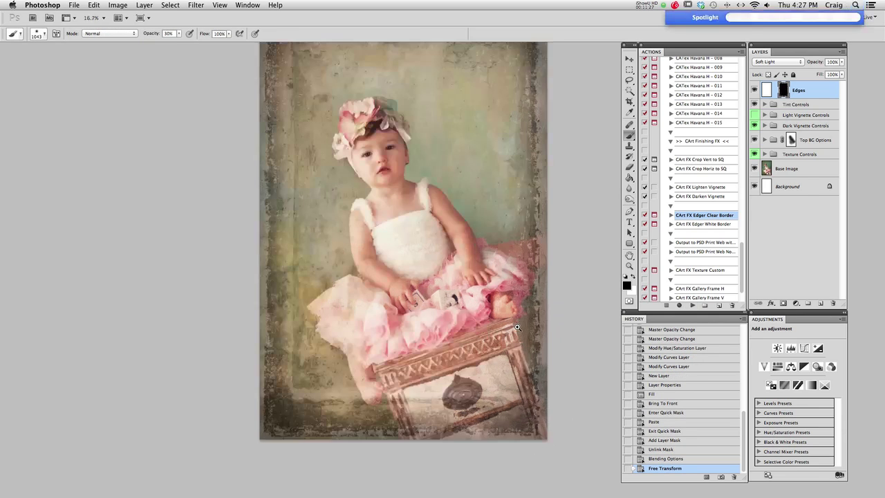
- Examine the distressed border and textured backdrop of the baby portrait up close, finishing at 25% magnification
left_click(517, 327, "super")
left_click(517, 327, "super")
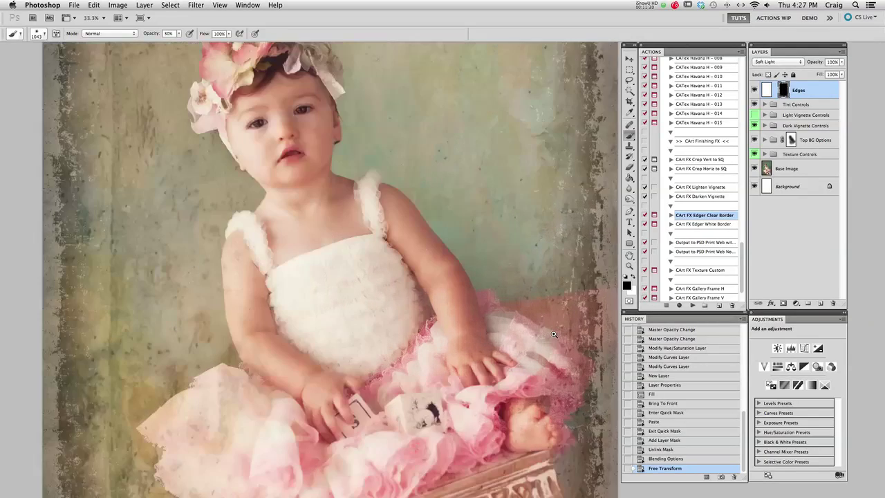
left_click_drag(523, 281, 526, 369)
left_click(528, 320, "alt")
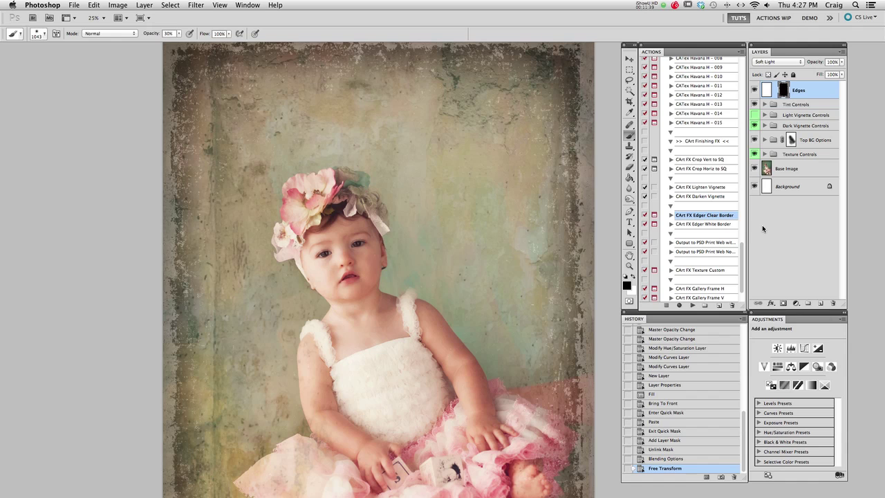
- Select the CraigsArt FX Havana V2 and CraigsArt FX Alcazar V2 action sets together
scroll(712, 225, "up", 10)
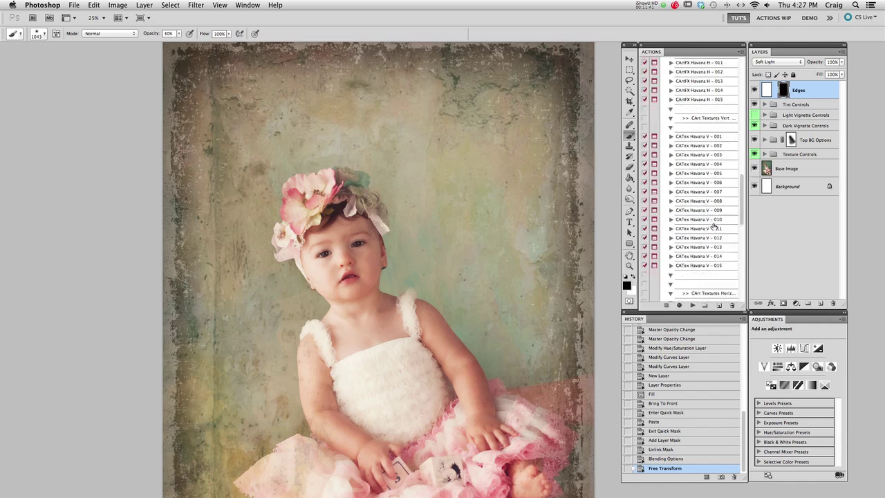
scroll(712, 224, "down", 15)
scroll(714, 224, "up", 6)
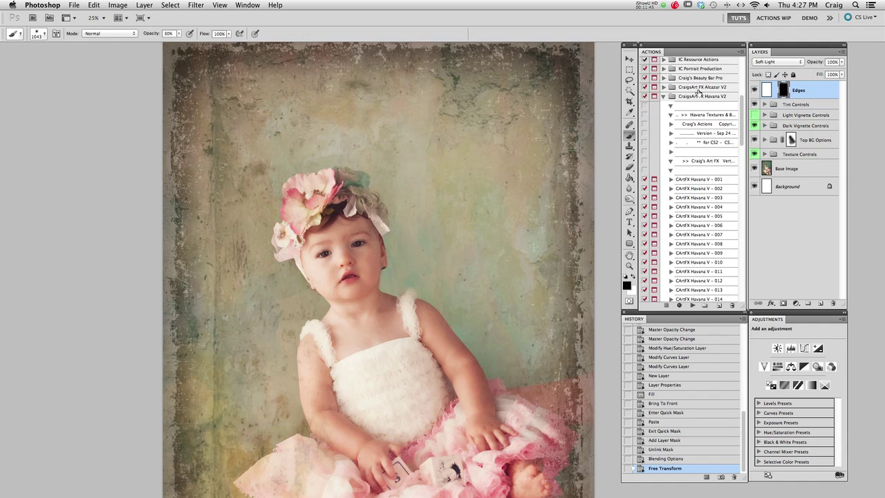
left_click(697, 97)
left_click(704, 88, "shift")
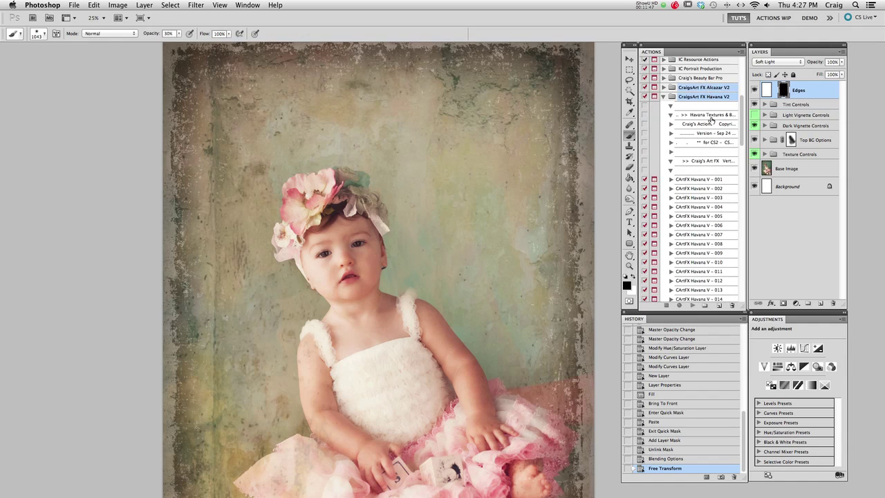
scroll(711, 120, "down", 1)
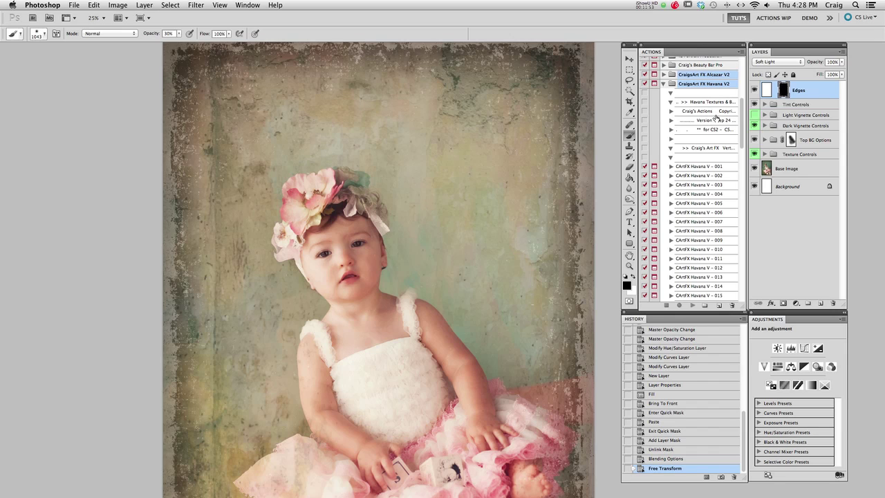
- Compare the portrait before and after by showing only the Base Image layer, and restore the visibility of the effect layers
left_click(754, 168, "alt")
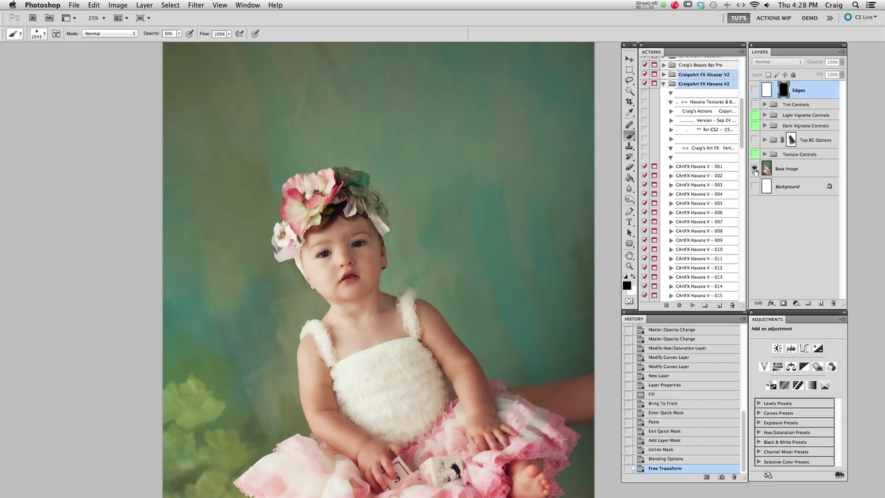
left_click(754, 168, "alt")
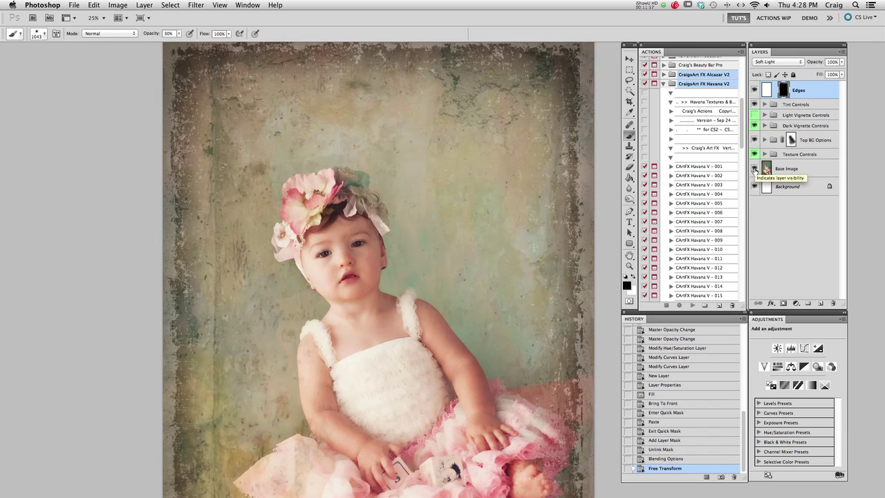